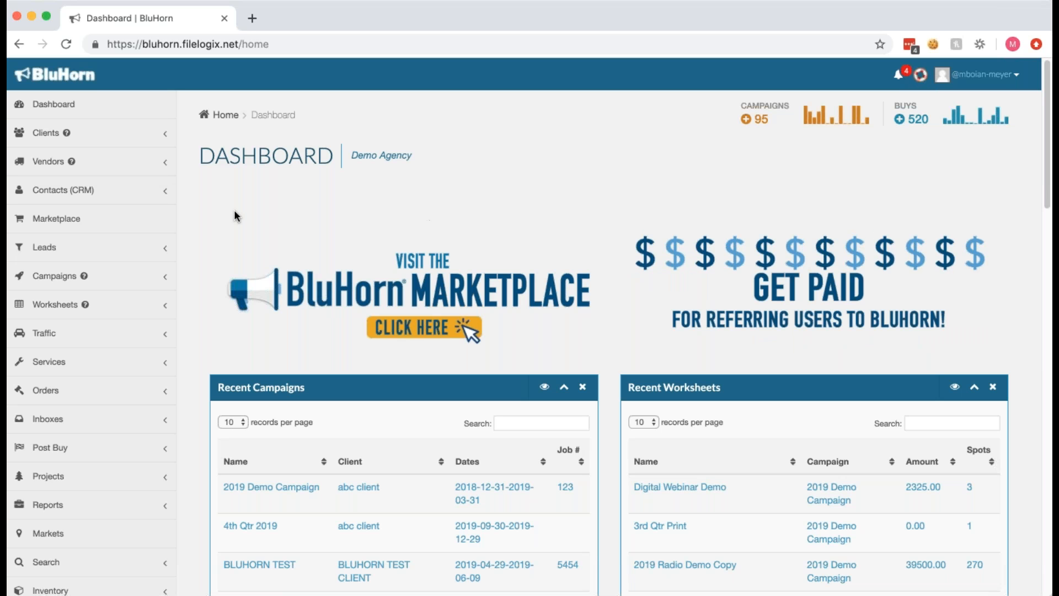
# Open a new ranker report from the Search section.
pyautogui.scroll(-2, 200, 218)
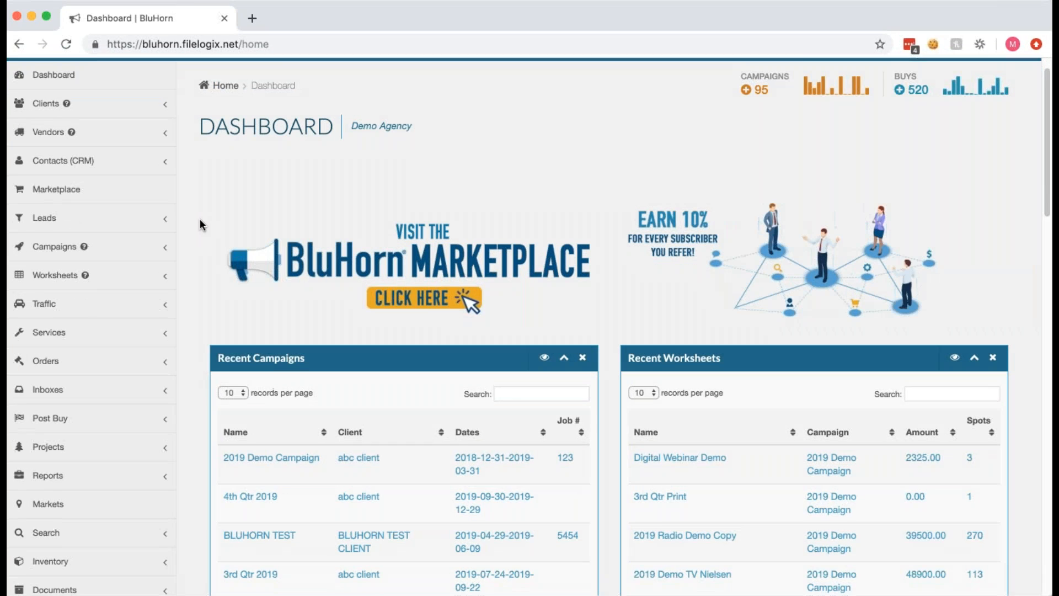
pyautogui.scroll(-1, 199, 219)
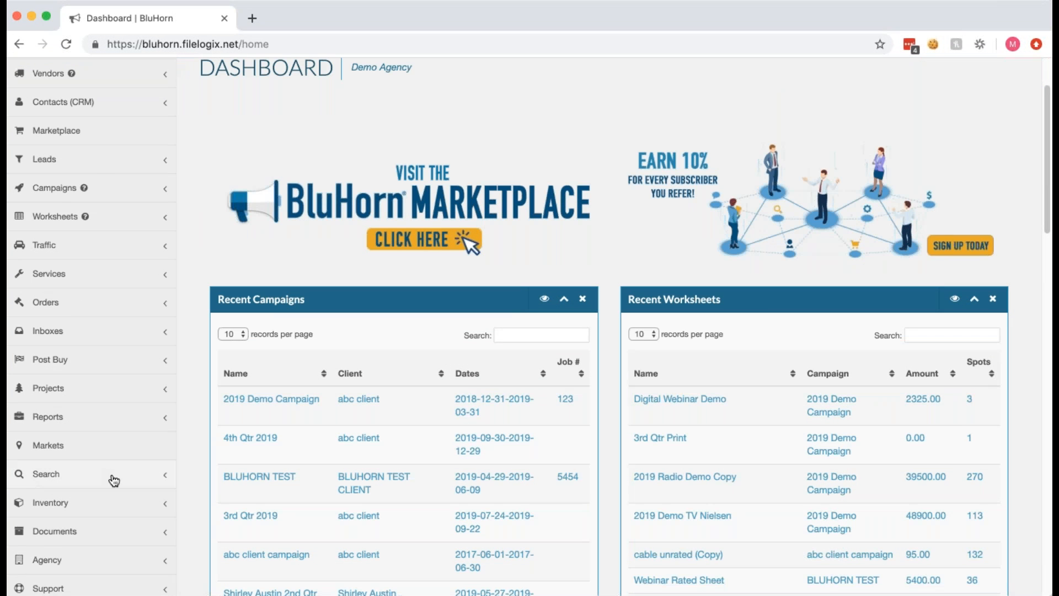
pyautogui.click(166, 477)
pyautogui.scroll(-2, 186, 482)
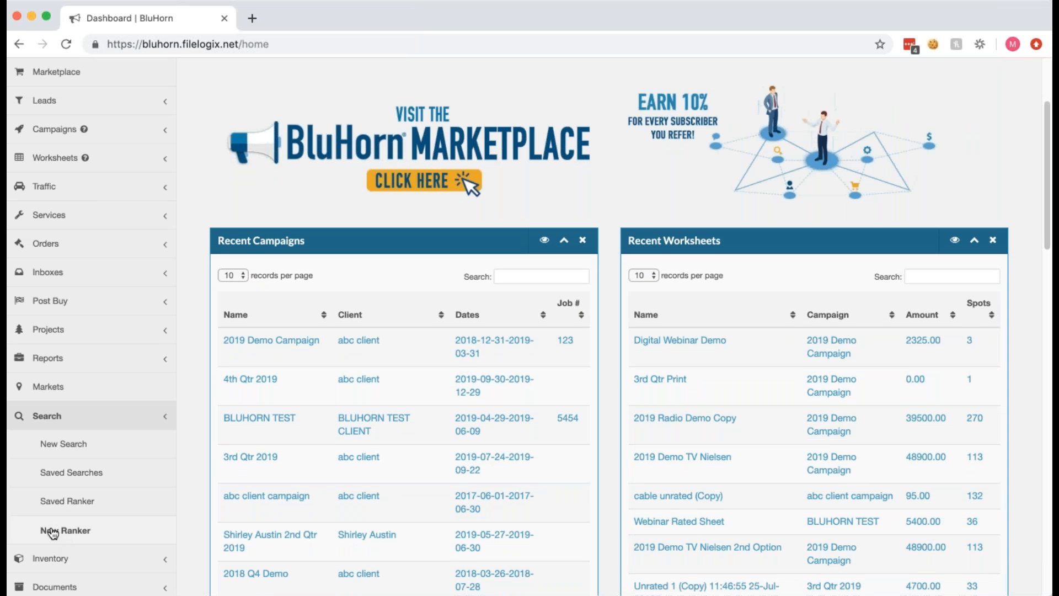
pyautogui.click(65, 530)
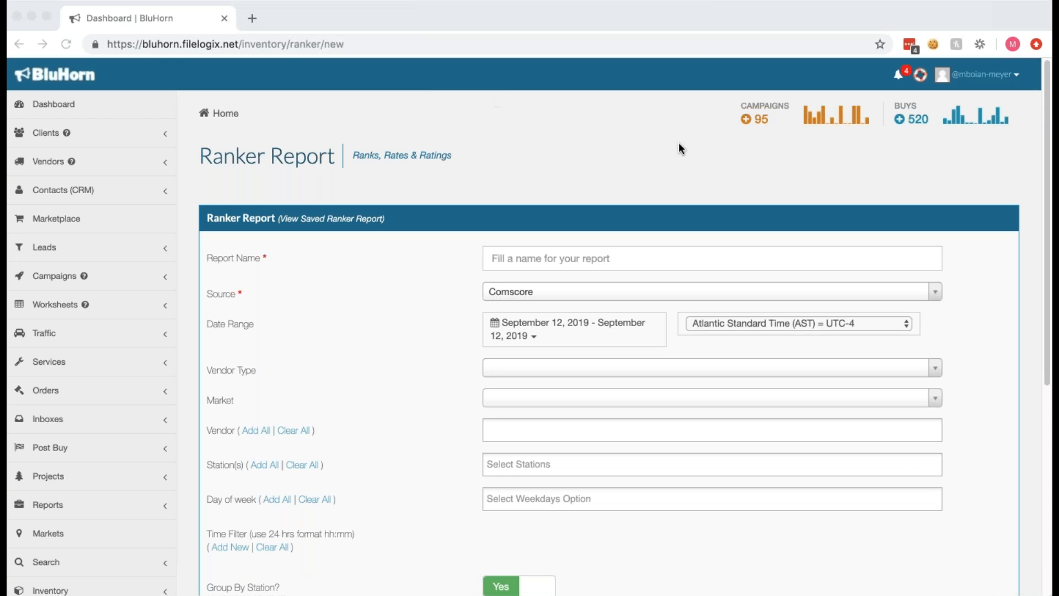
# Name the report "Demo Ranker A25-54" and set its source to Nielsen.
pyautogui.click(577, 258)
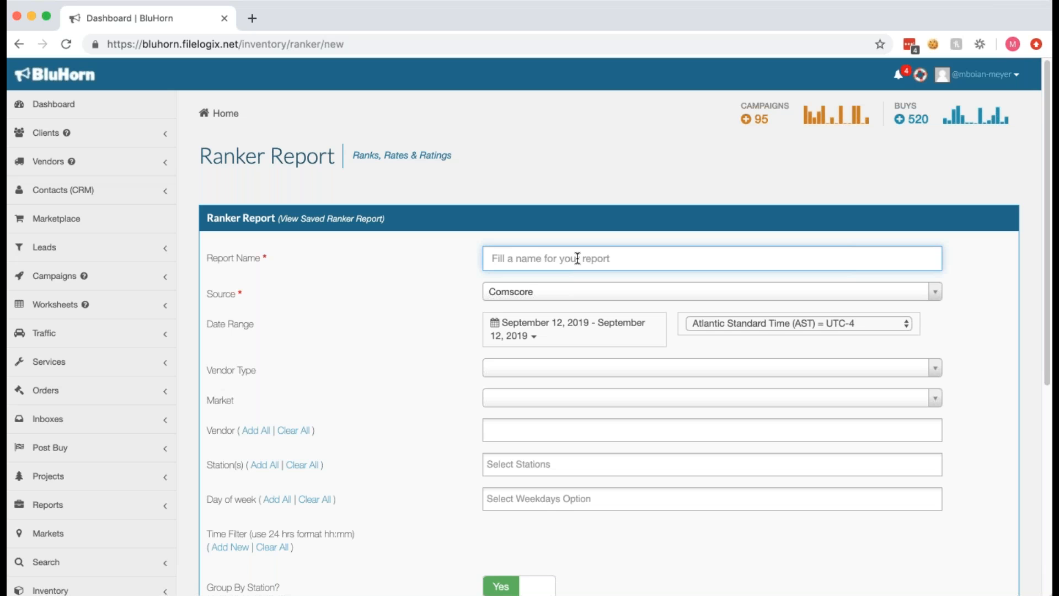
pyautogui.write('Demo Ranker A25-54')
pyautogui.press('Tab')
pyautogui.click(593, 298)
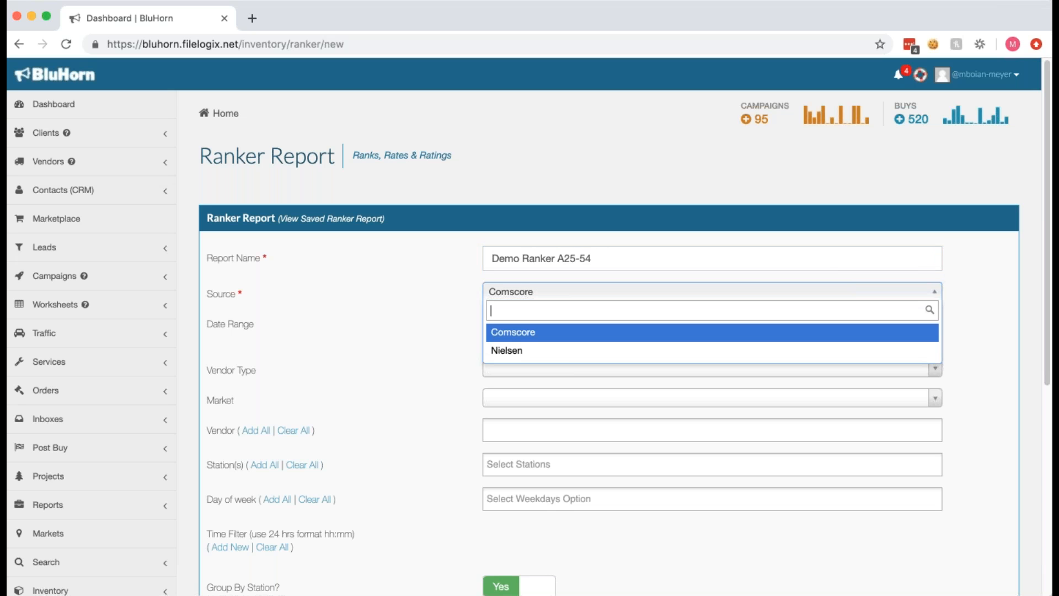
pyautogui.click(562, 349)
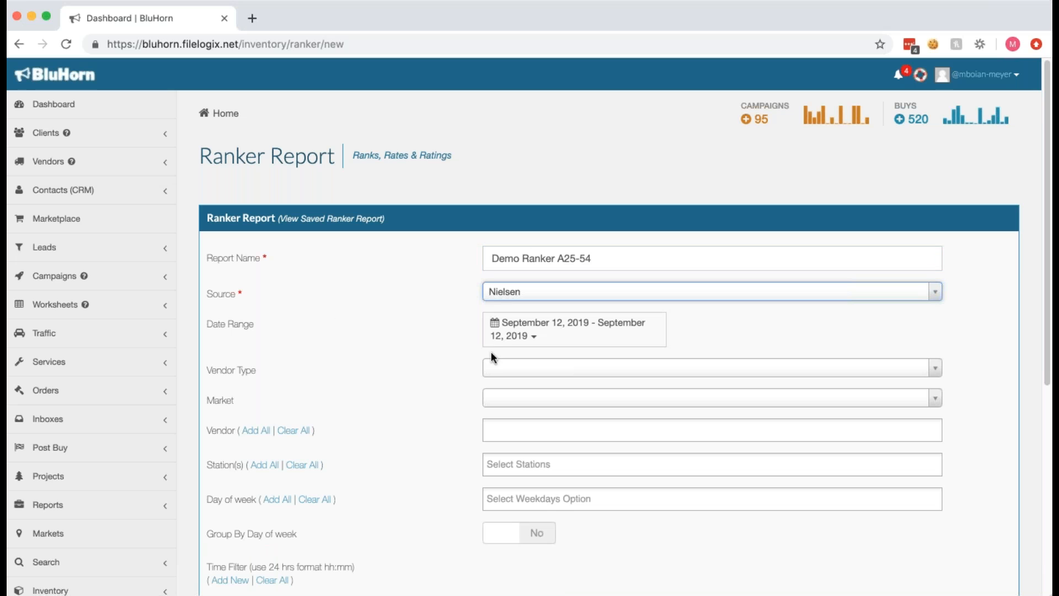
# Set the vendor type to Broadcast TV - Rated and the market to Jacksonville.
pyautogui.click(579, 369)
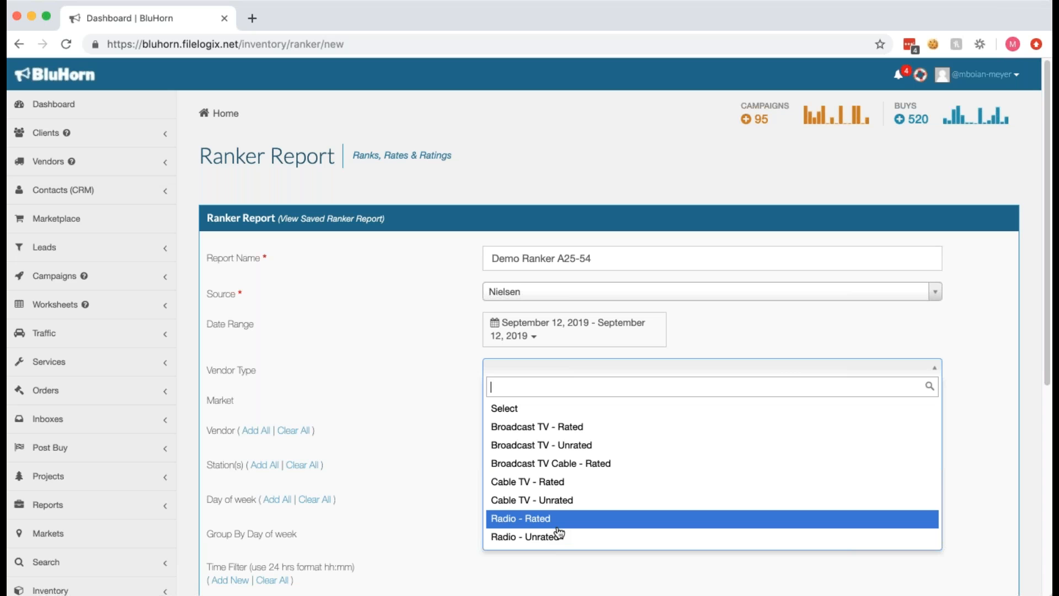
pyautogui.click(552, 426)
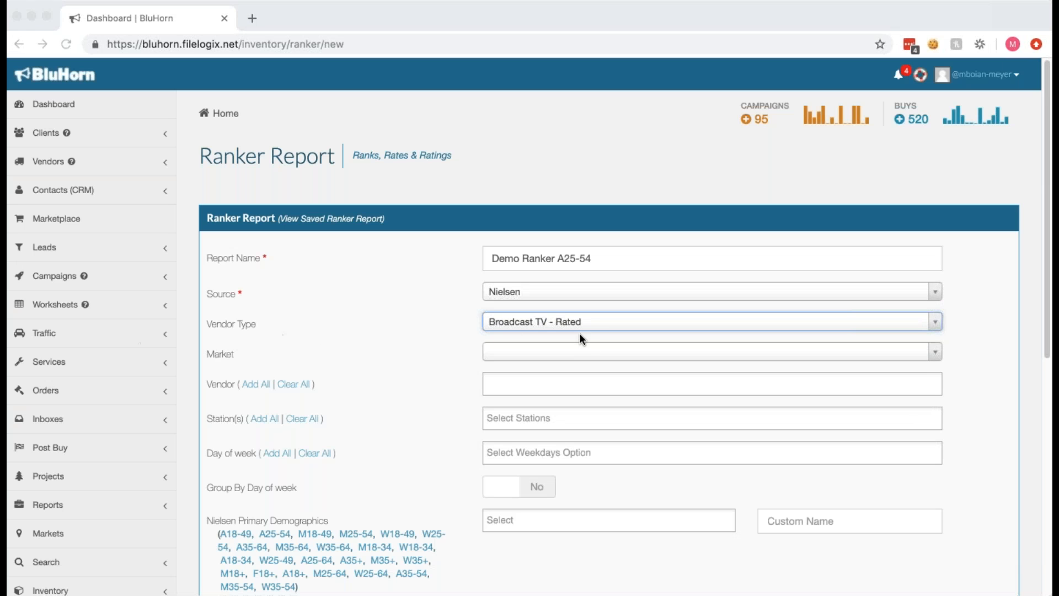
pyautogui.click(586, 353)
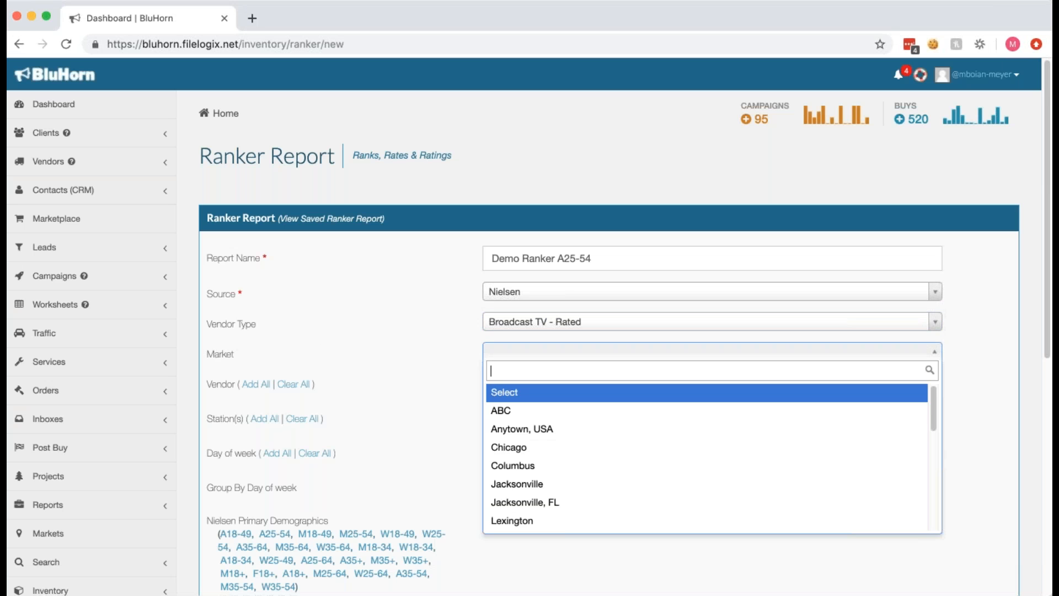
pyautogui.click(567, 486)
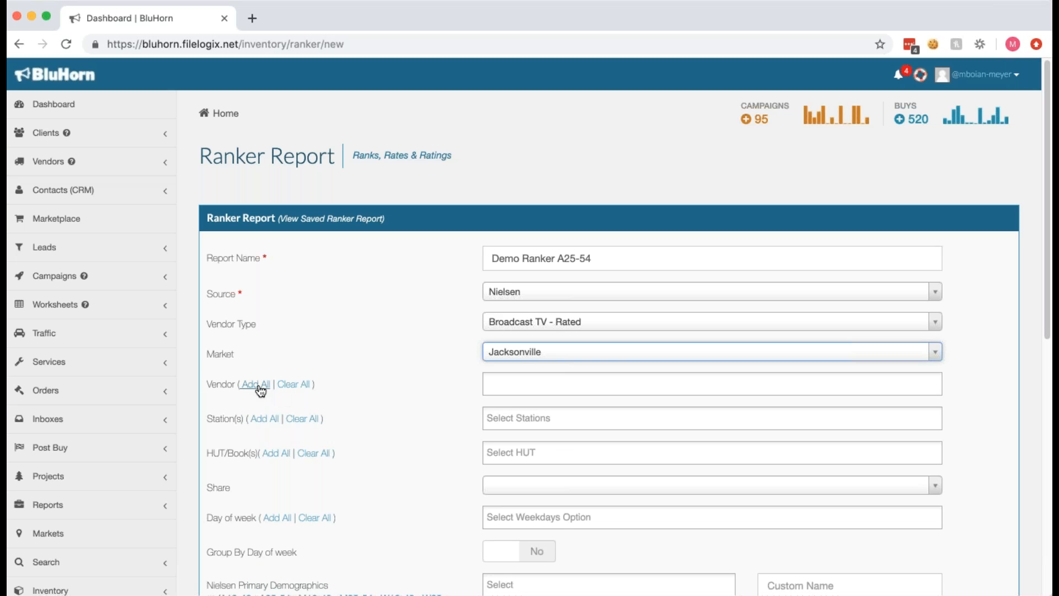
# Add all vendors except BluHorn Webinar Vendor and comScore Vendor, and include all available stations.
pyautogui.click(506, 389)
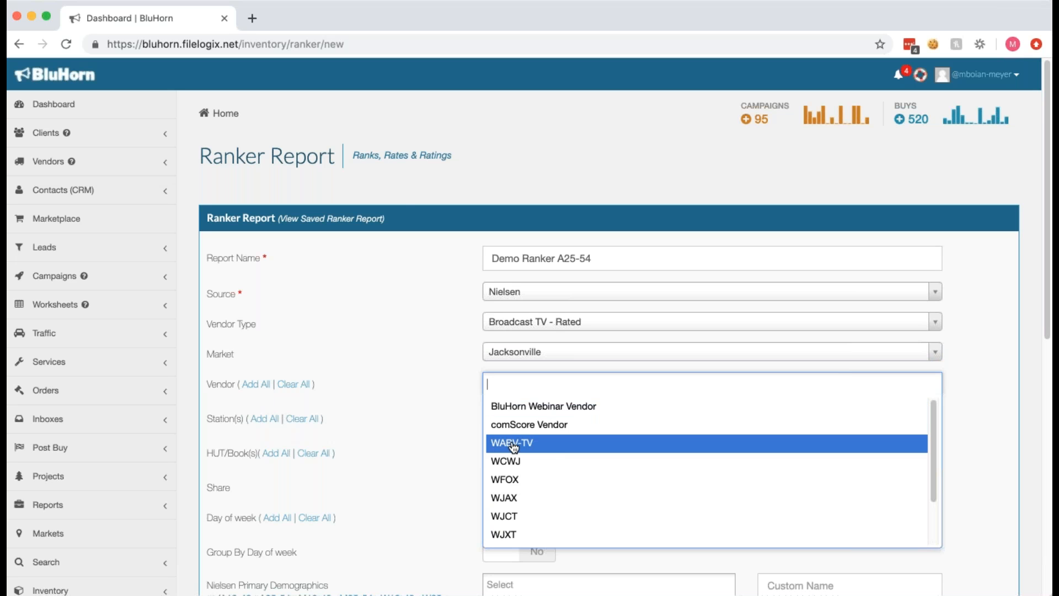
pyautogui.click(257, 385)
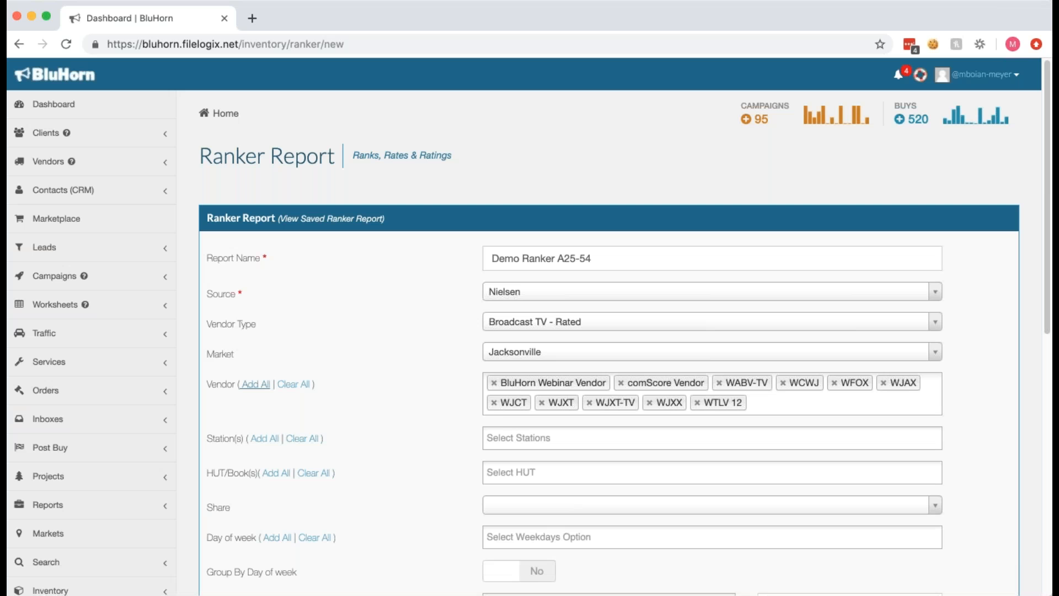
pyautogui.click(494, 382)
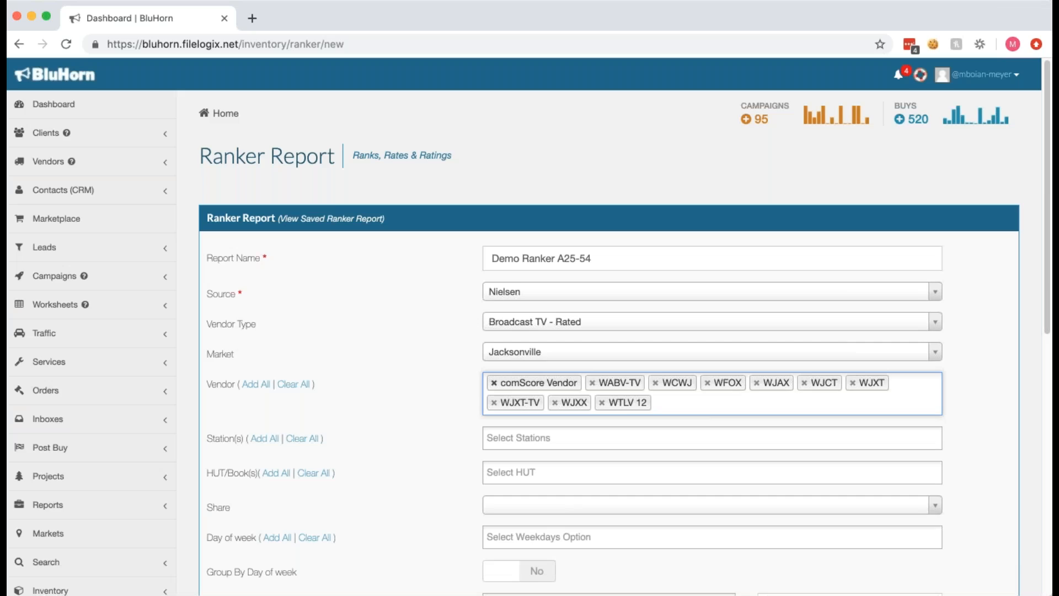
pyautogui.click(494, 382)
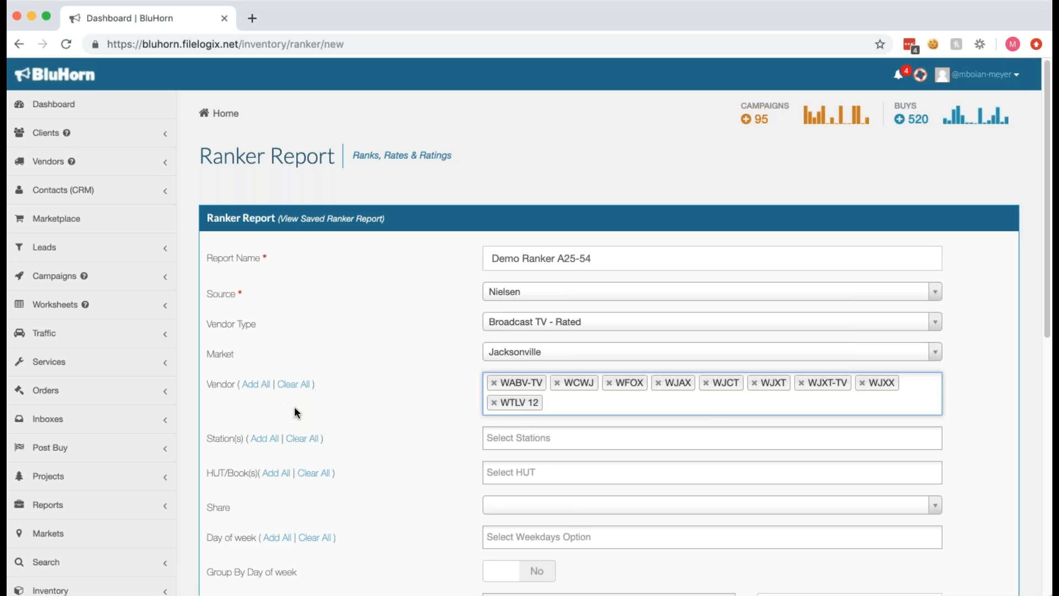
pyautogui.click(425, 413)
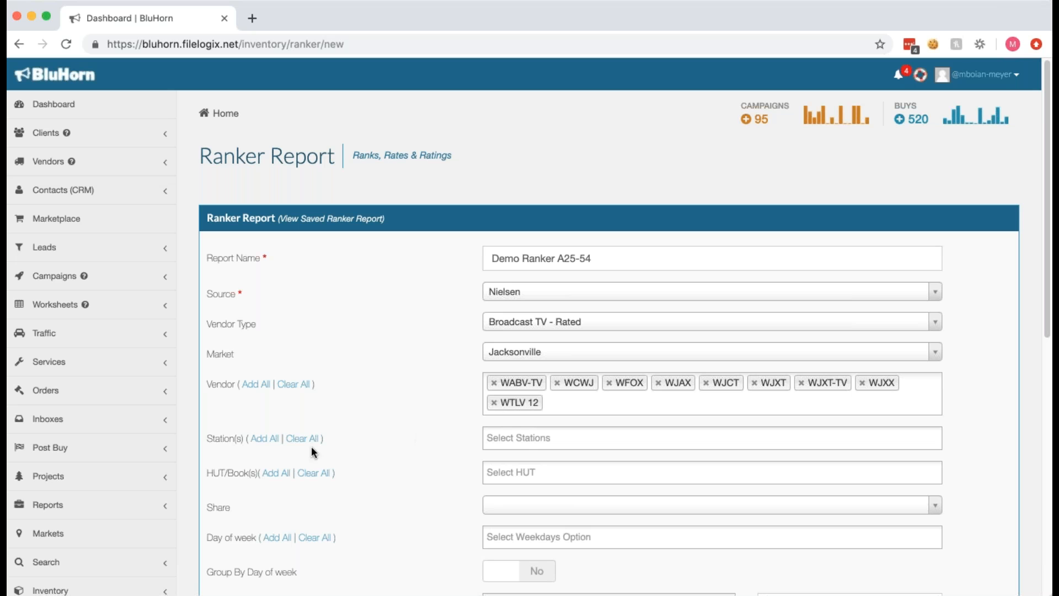
pyautogui.click(274, 439)
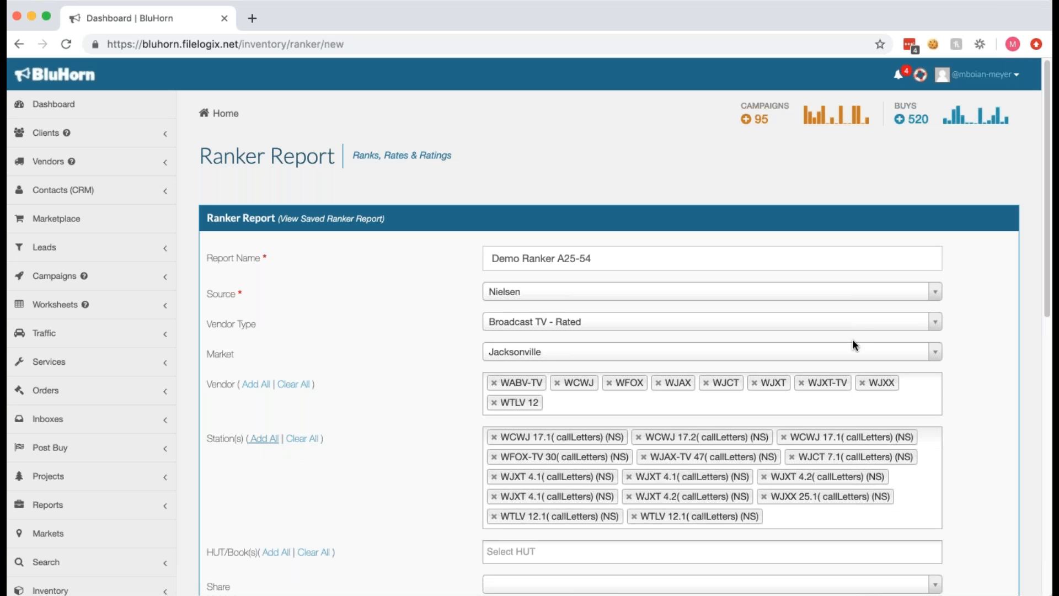
pyautogui.moveTo(1047, 252); pyautogui.dragTo(1048, 358)
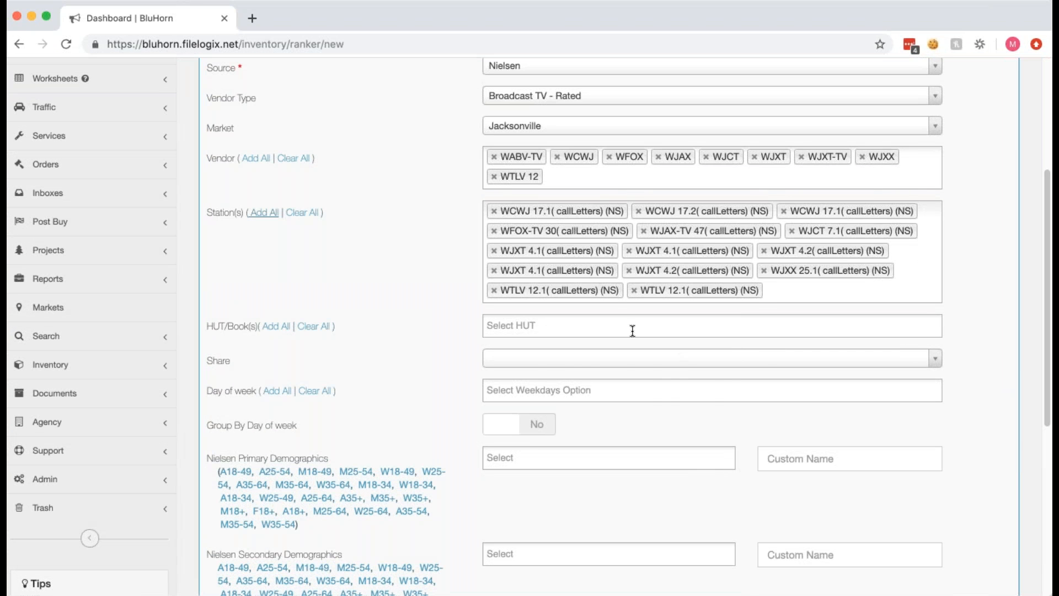
pyautogui.click(631, 327)
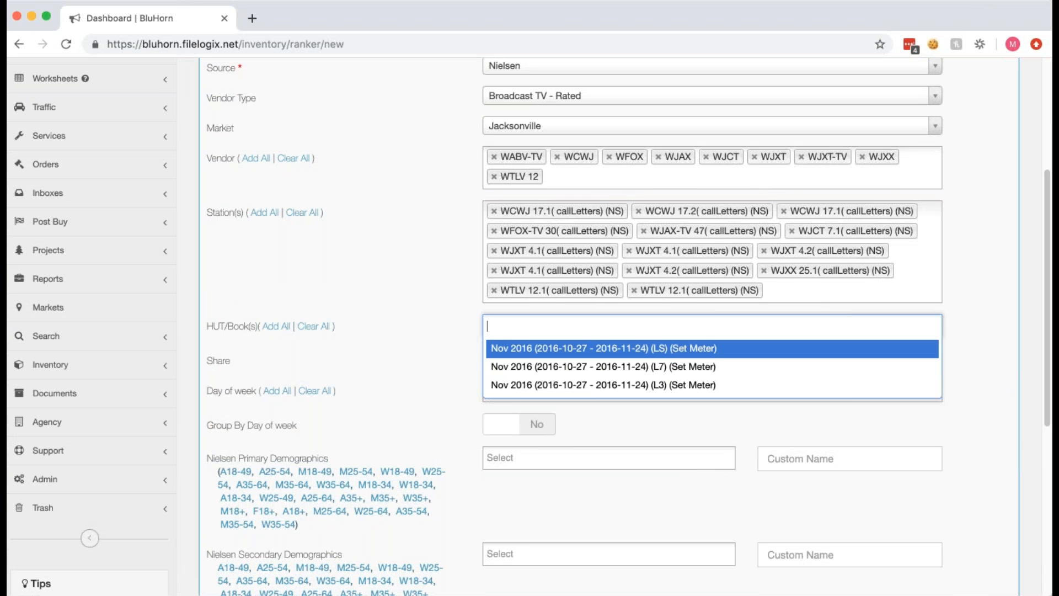
pyautogui.click(626, 351)
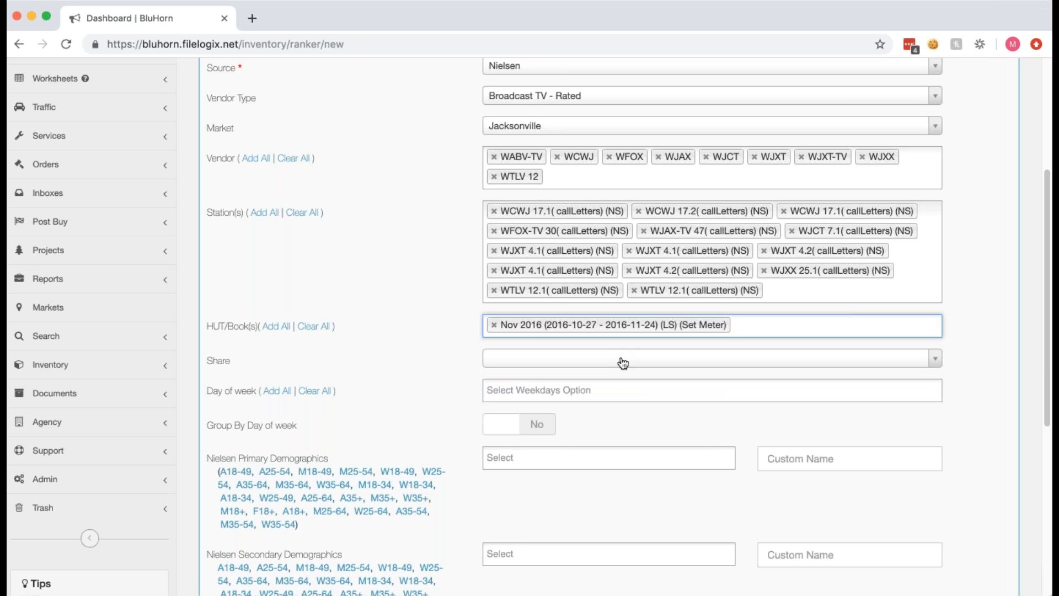
pyautogui.click(621, 359)
pyautogui.click(618, 405)
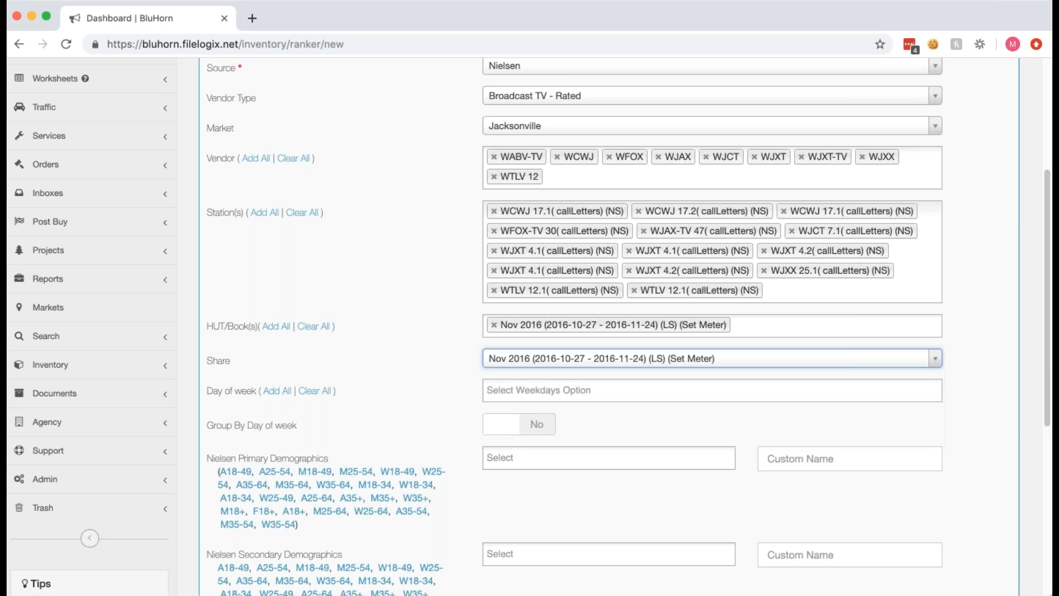
# Keep only MTWRF as the day of week and apply the A25-54 preset to the Nielsen primary demographics.
pyautogui.click(562, 395)
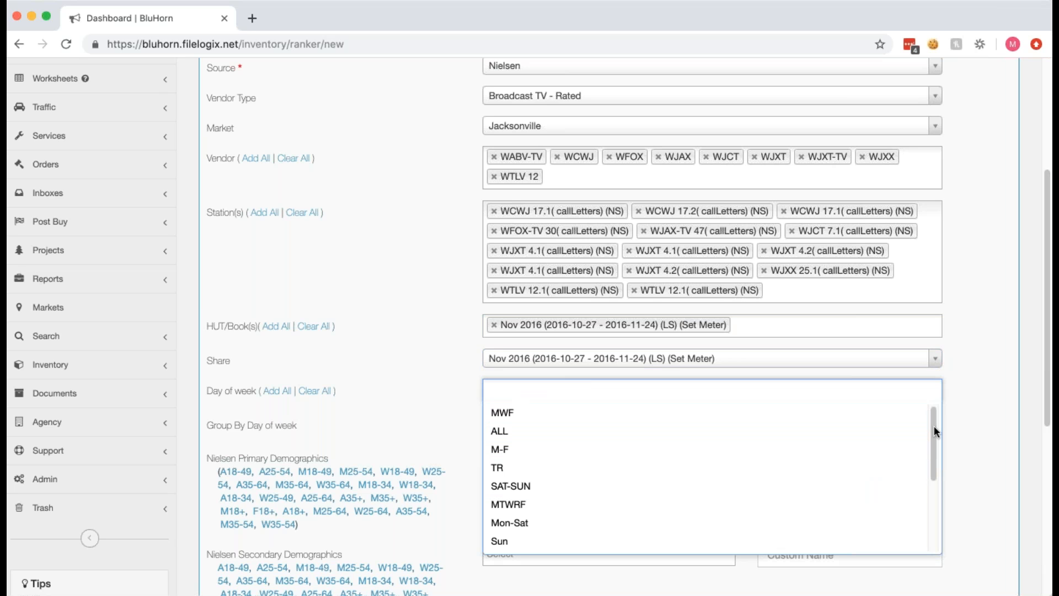
pyautogui.moveTo(932, 433); pyautogui.dragTo(913, 414)
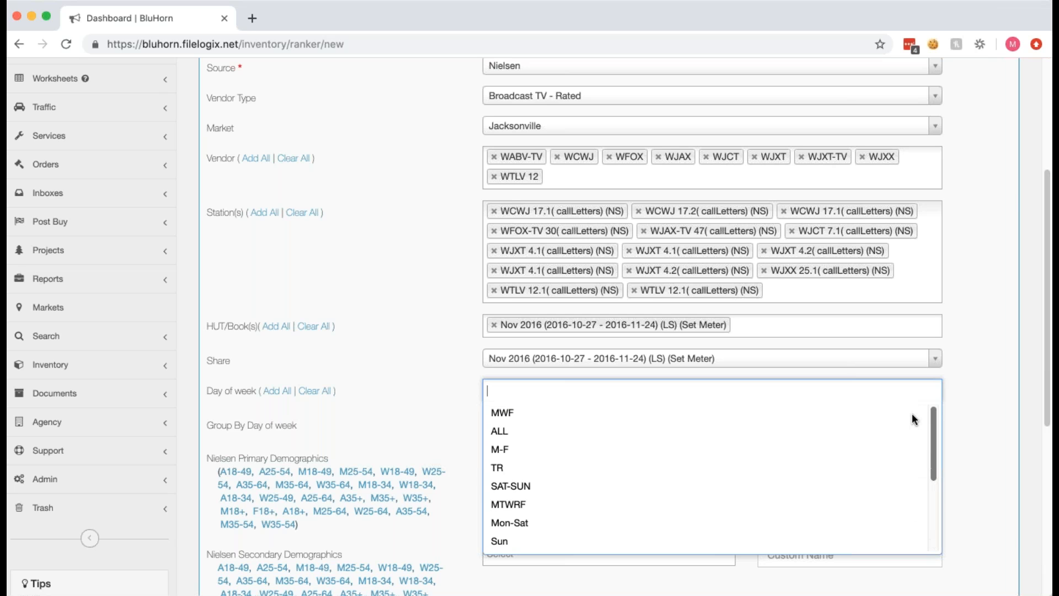
pyautogui.click(509, 505)
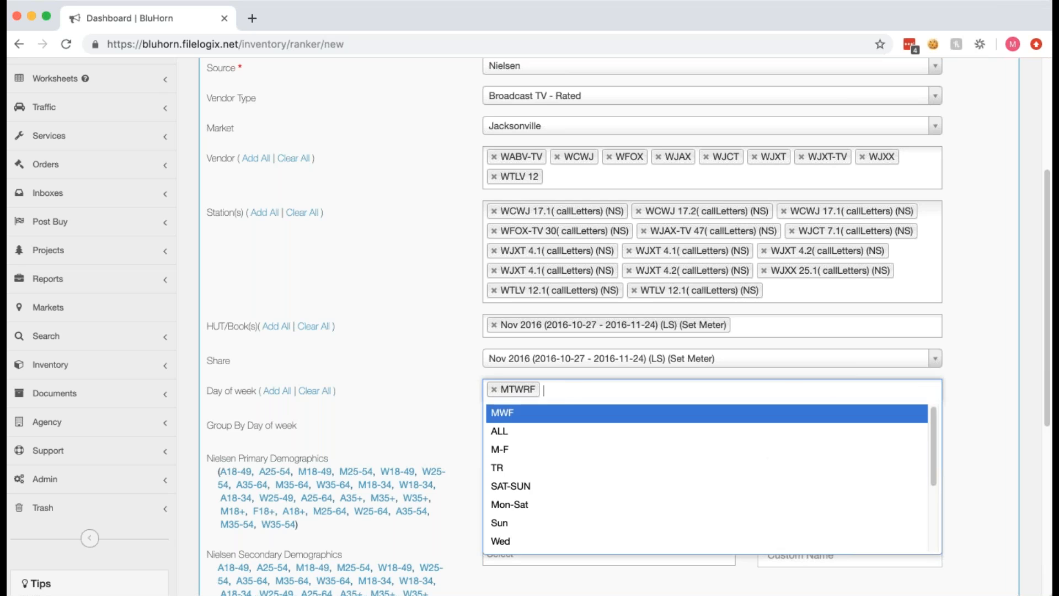
pyautogui.click(536, 488)
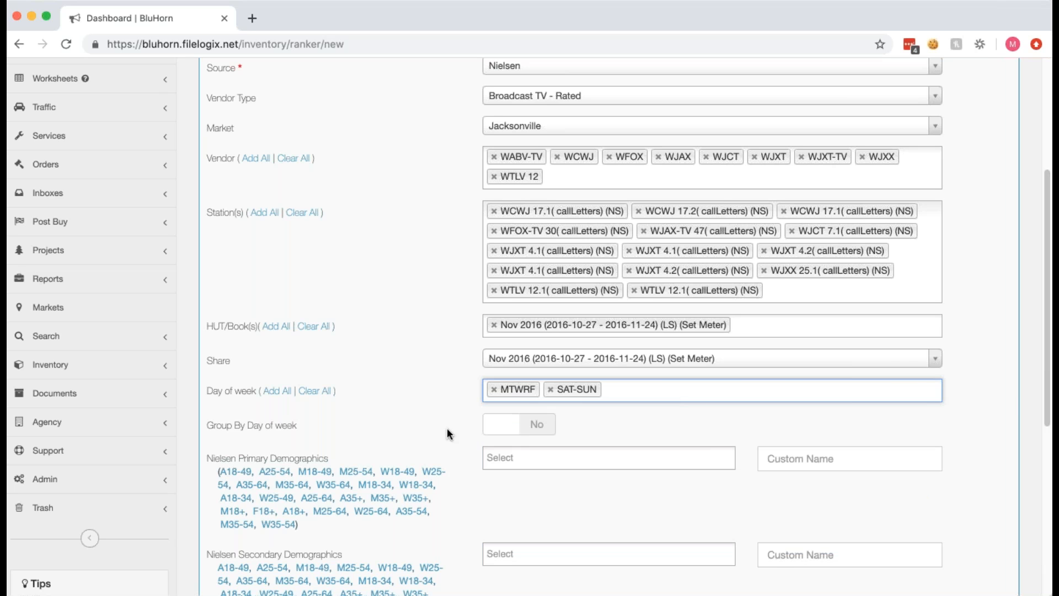
pyautogui.click(550, 390)
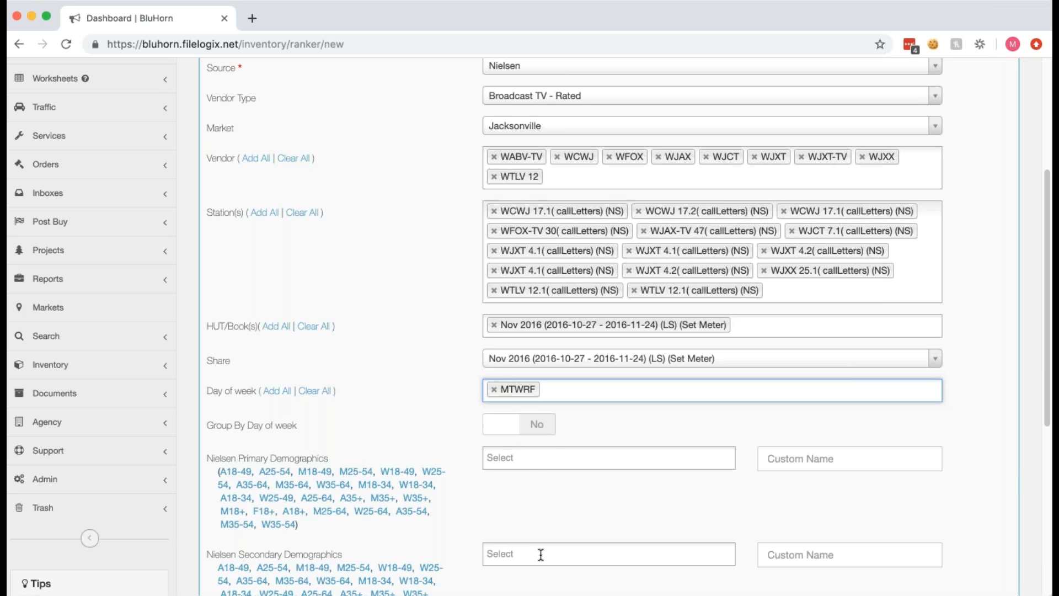
pyautogui.click(275, 472)
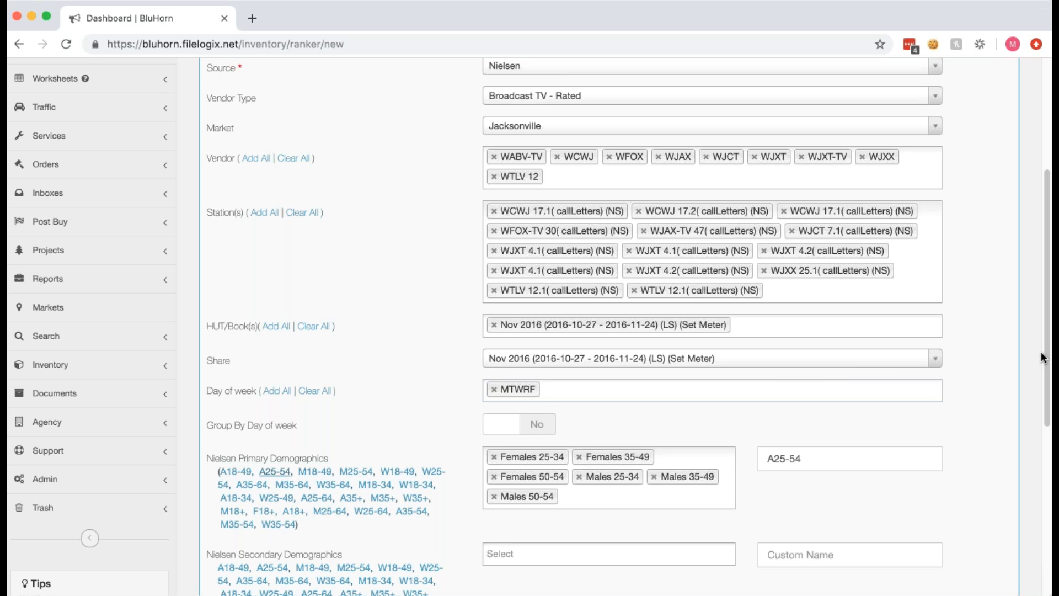
# Add a time filter running from 06:00 to 10:00.
pyautogui.scroll(-6, 1042, 358)
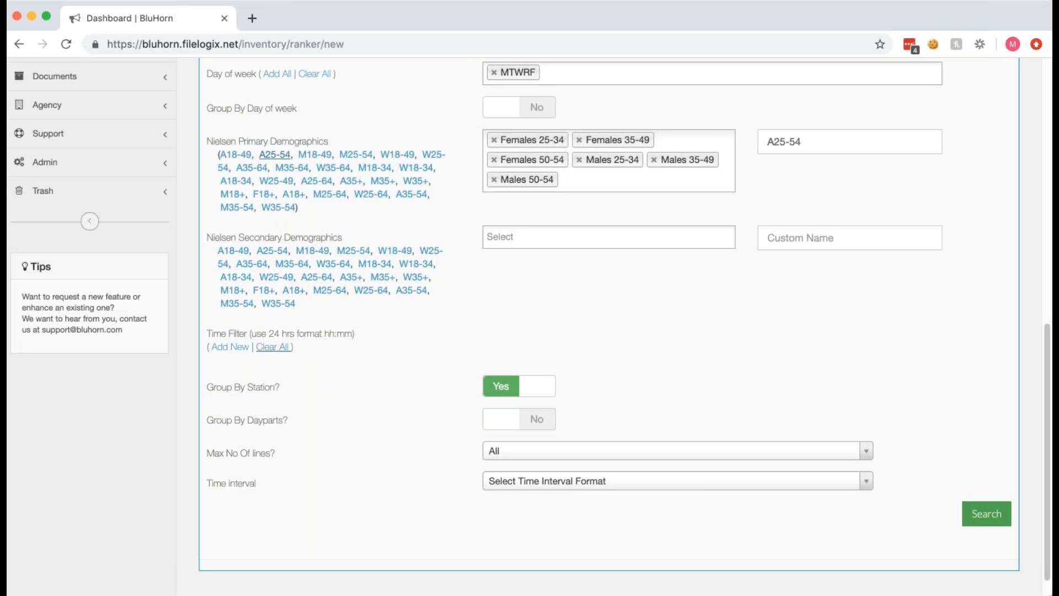
pyautogui.click(230, 347)
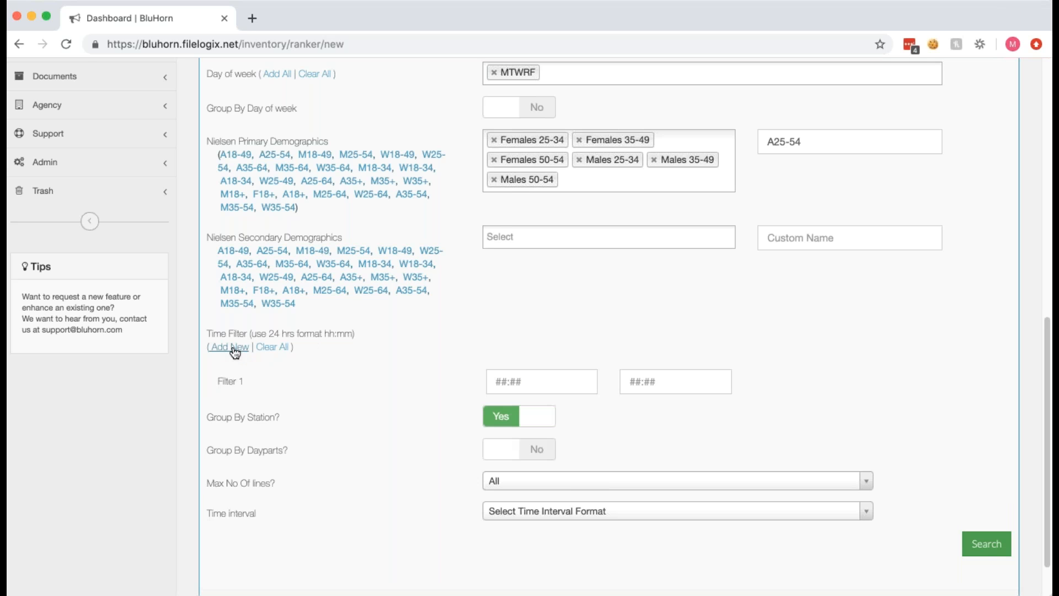
pyautogui.click(497, 382)
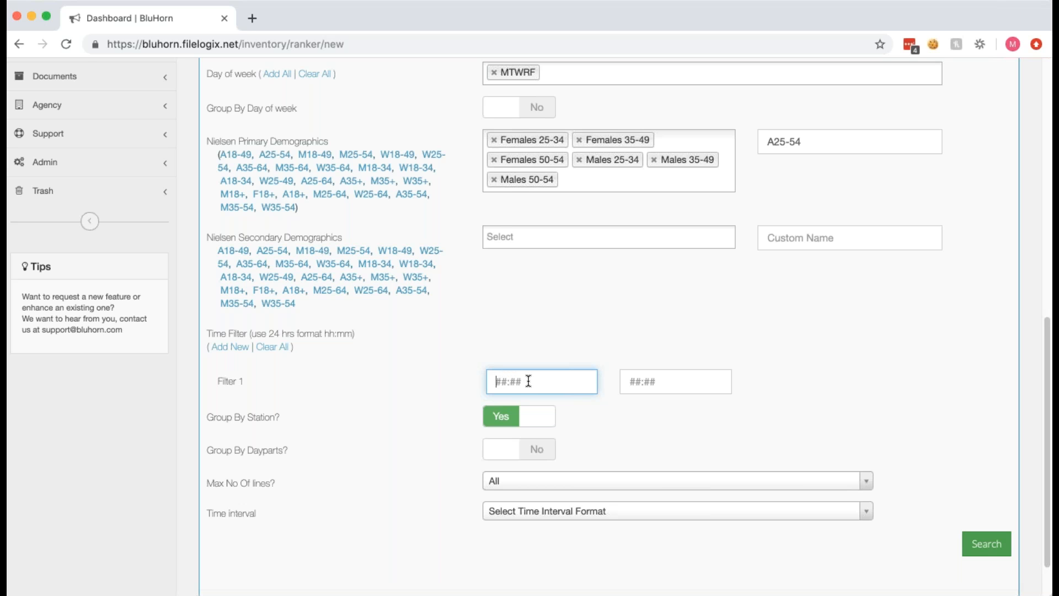
pyautogui.write('06:00')
pyautogui.press('Tab')
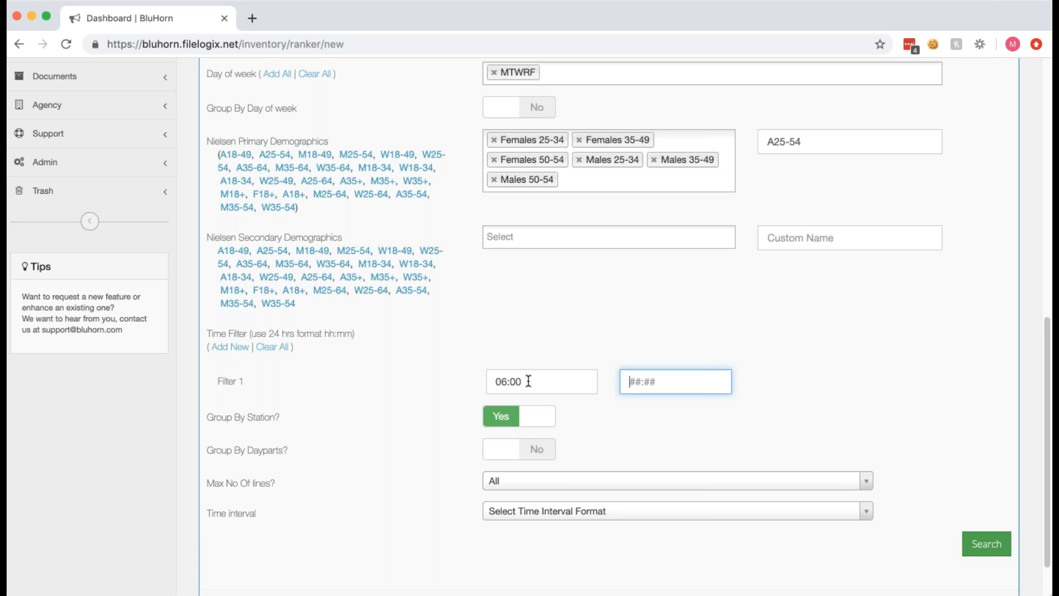
pyautogui.write('10:00')
pyautogui.click(442, 393)
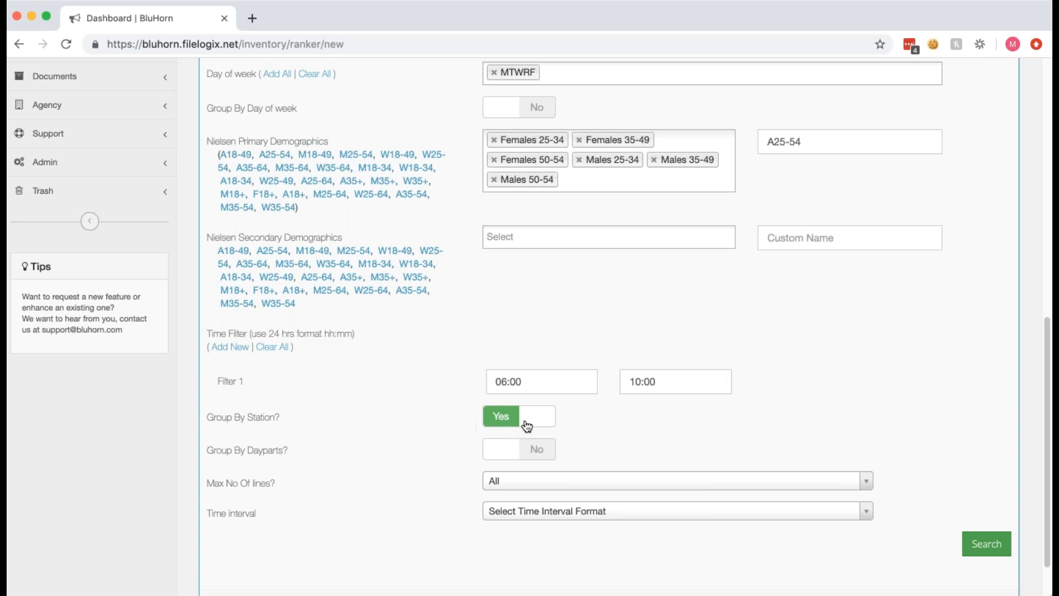
# Group the report by dayparts as well as by station, and limit the maximum number of lines to 10.
pyautogui.click(518, 445)
pyautogui.click(535, 418)
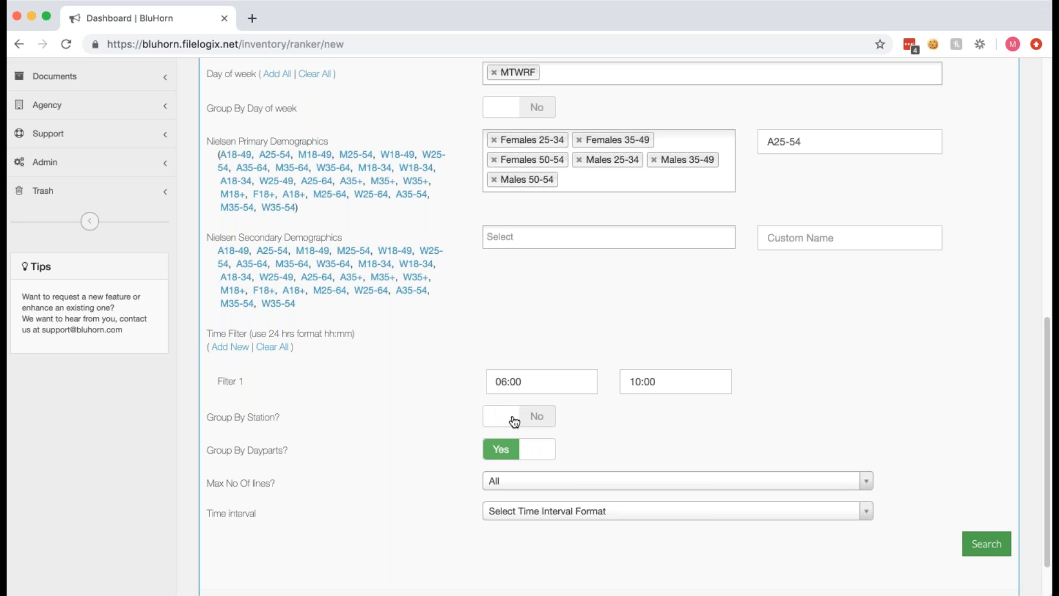
pyautogui.click(514, 422)
pyautogui.click(529, 488)
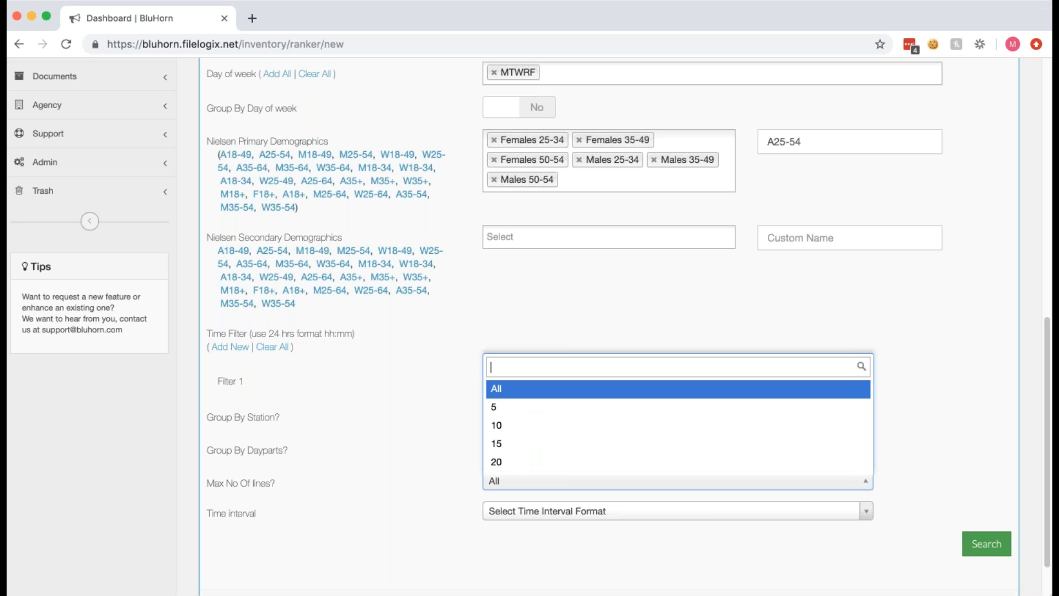
pyautogui.click(504, 426)
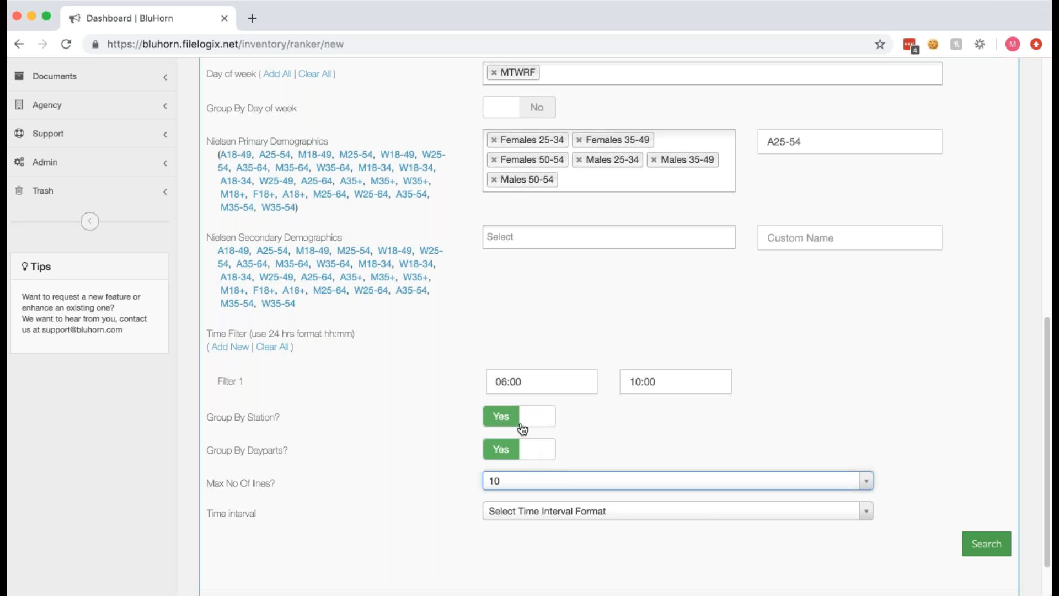
# Turn off grouping by station, set the time interval to 30 Minutes, and submit the ranker search.
pyautogui.click(522, 424)
pyautogui.click(521, 512)
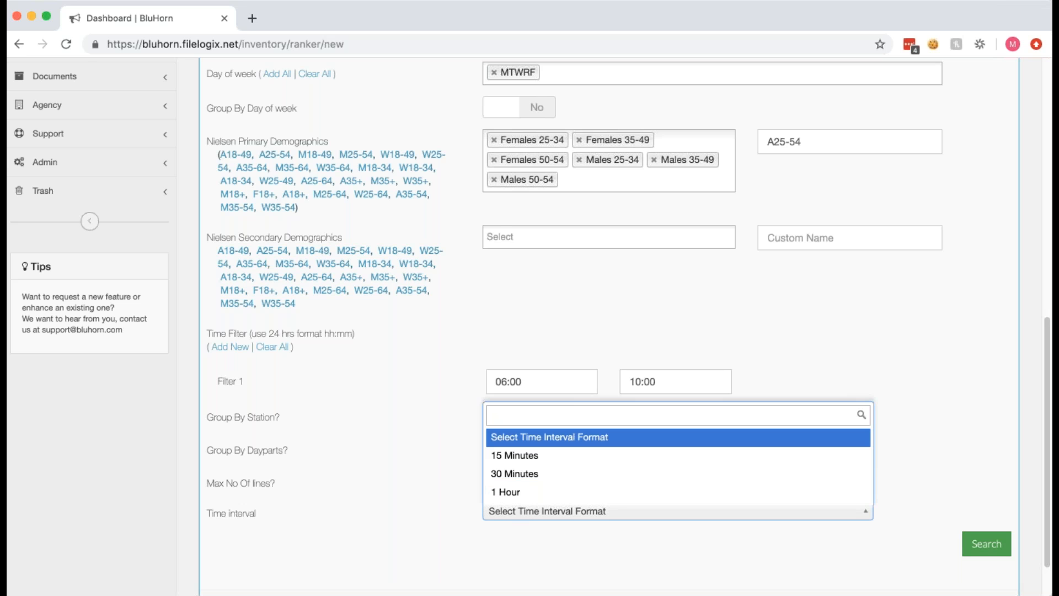
pyautogui.click(531, 474)
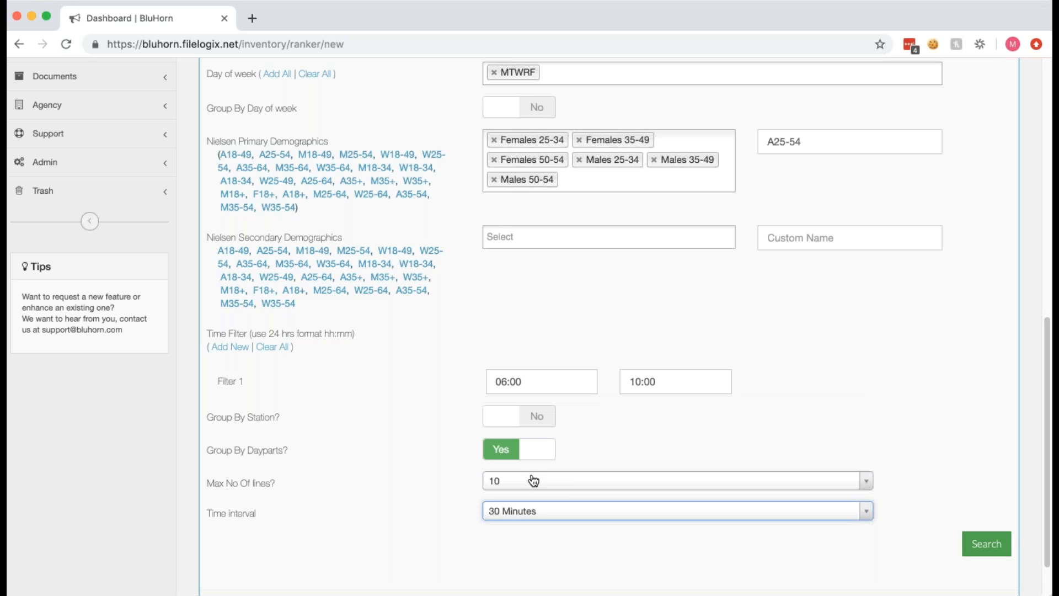
pyautogui.click(976, 550)
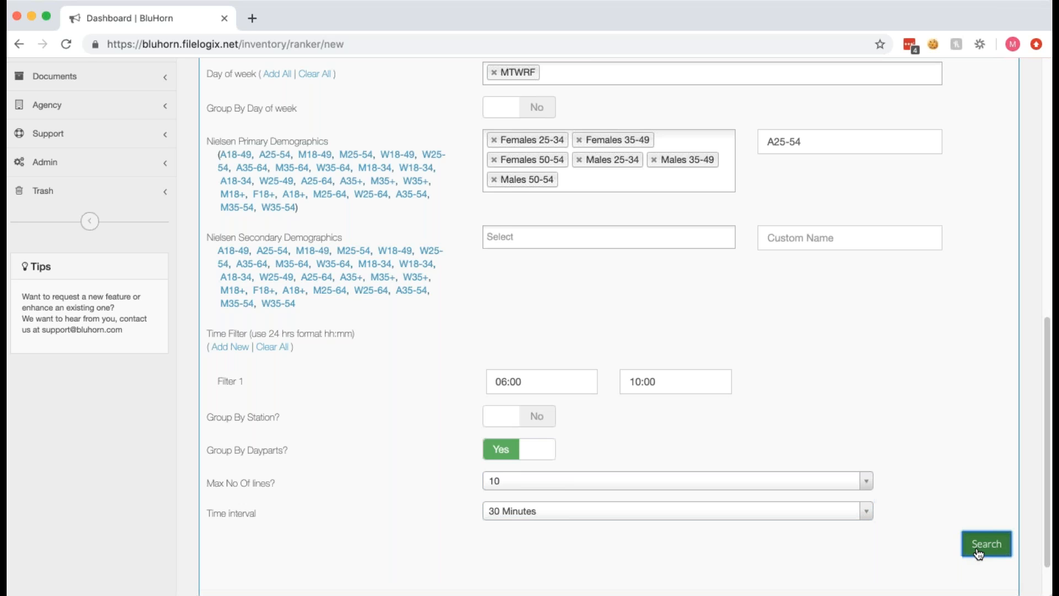
pyautogui.moveTo(1045, 379); pyautogui.dragTo(1046, 442)
pyautogui.moveTo(207, 532); pyautogui.dragTo(332, 533)
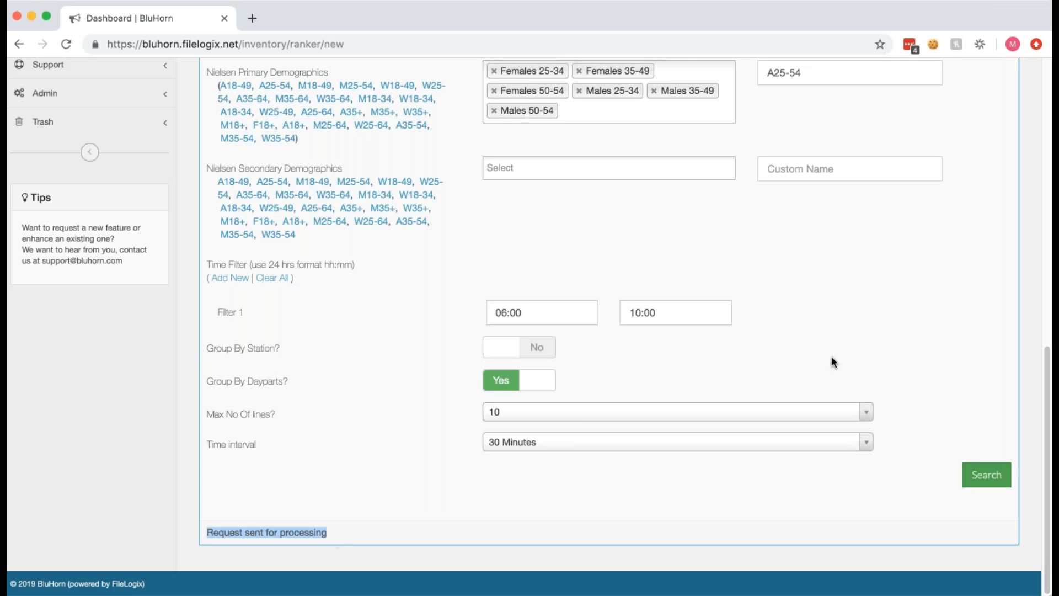
# Open the TEST jacksonville report (20 Lines) from the saved ranker reports.
pyautogui.scroll(10, 1041, 243)
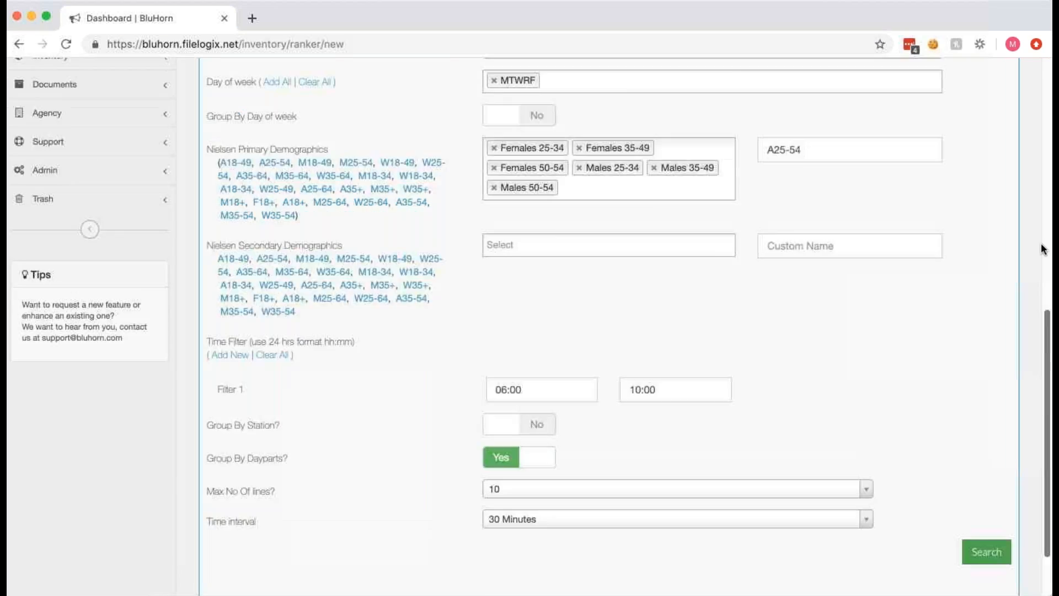
pyautogui.moveTo(1048, 223); pyautogui.dragTo(1050, 269)
pyautogui.scroll(-3, 378, 165)
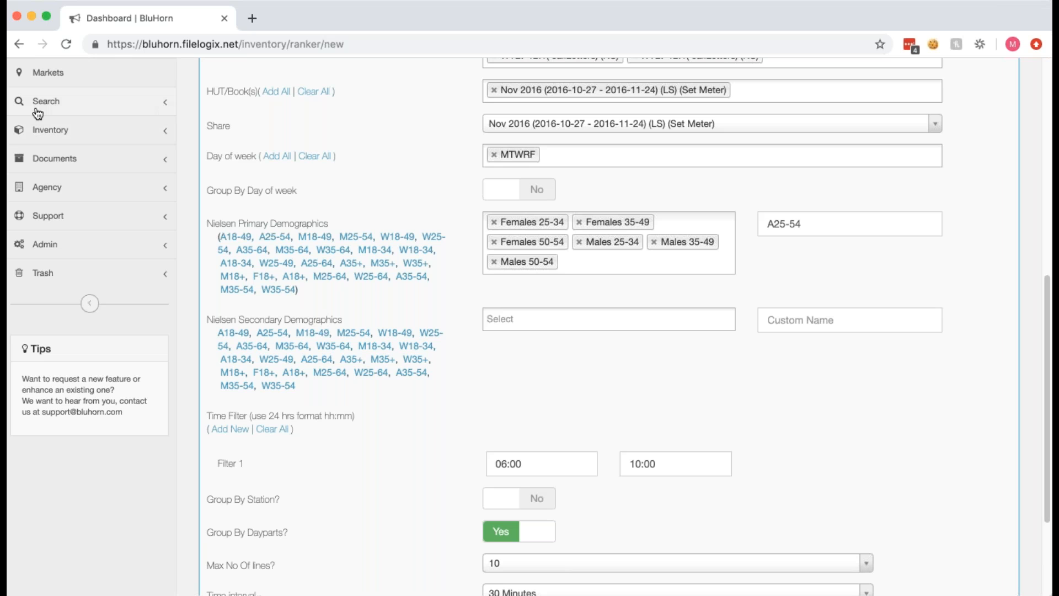
pyautogui.click(77, 107)
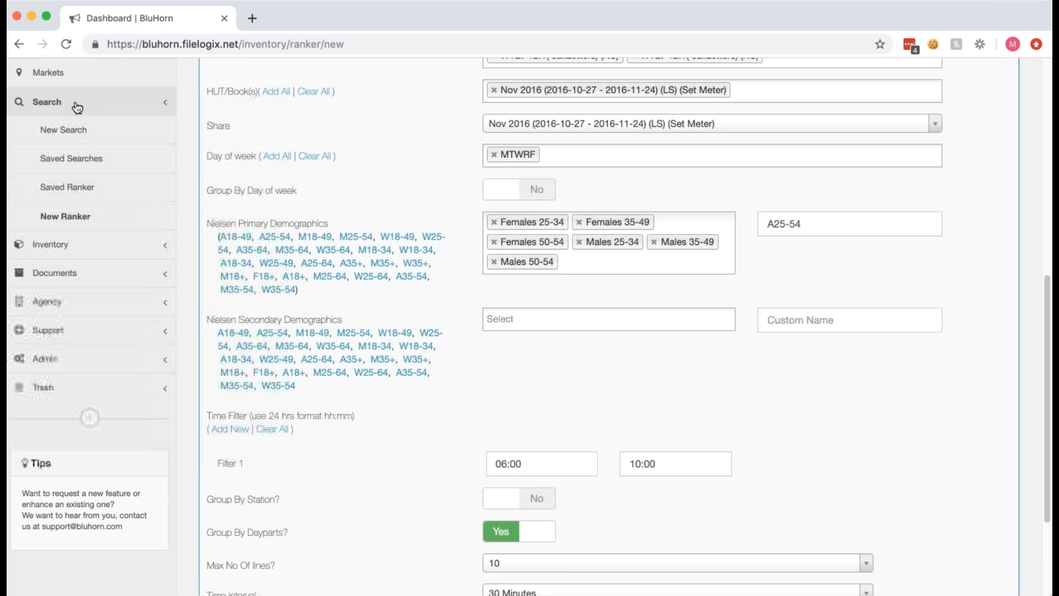
pyautogui.click(85, 188)
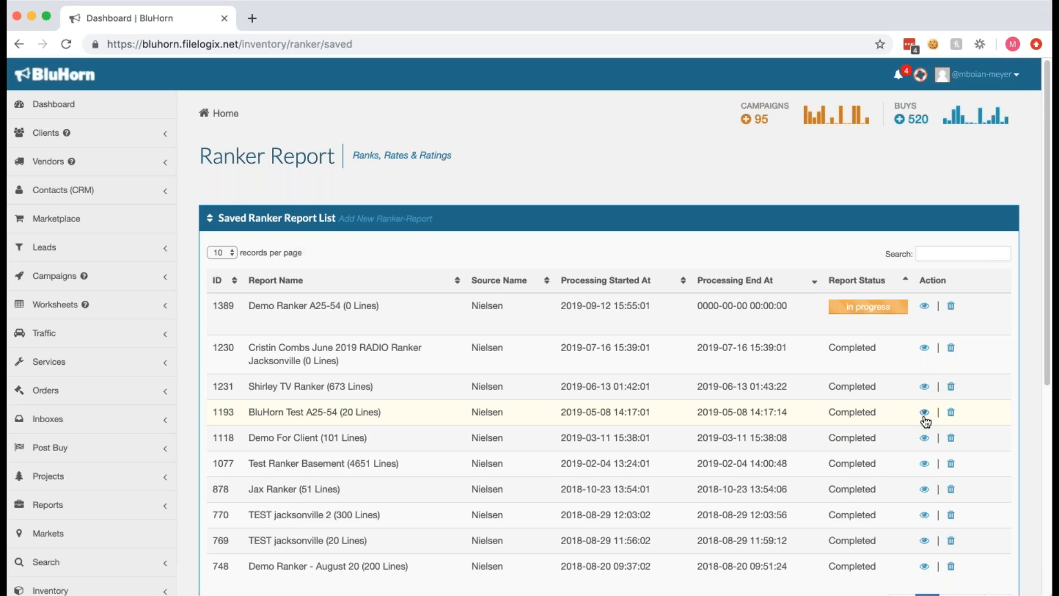
pyautogui.click(925, 542)
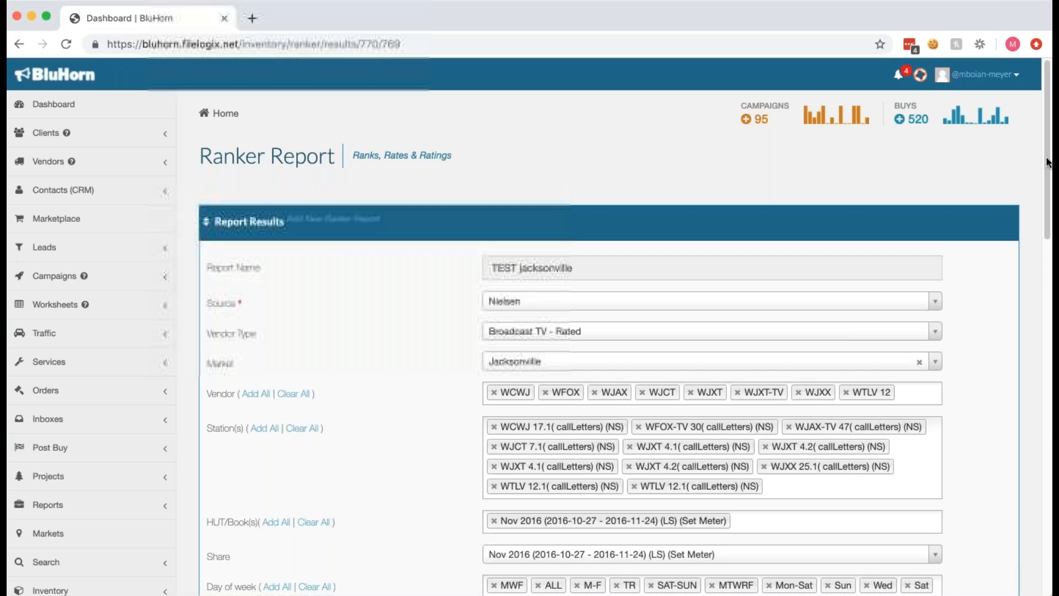
# Examine the TEST jacksonville report's search criteria, including its time filter, and its list of ranks.
pyautogui.moveTo(1047, 162); pyautogui.dragTo(1048, 226)
pyautogui.scroll(-3, 1040, 279)
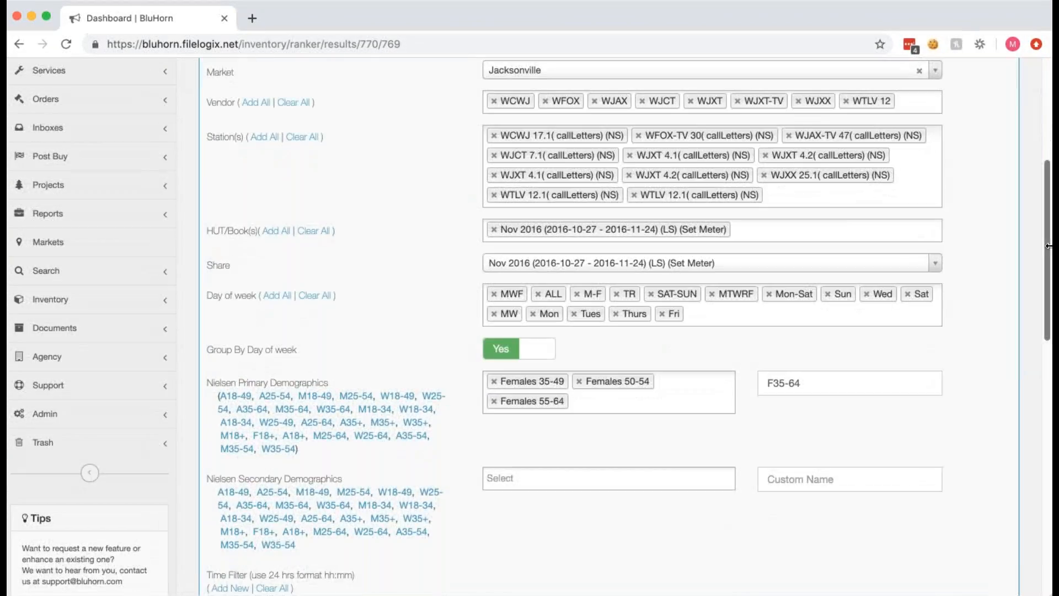
pyautogui.scroll(-15, 1039, 276)
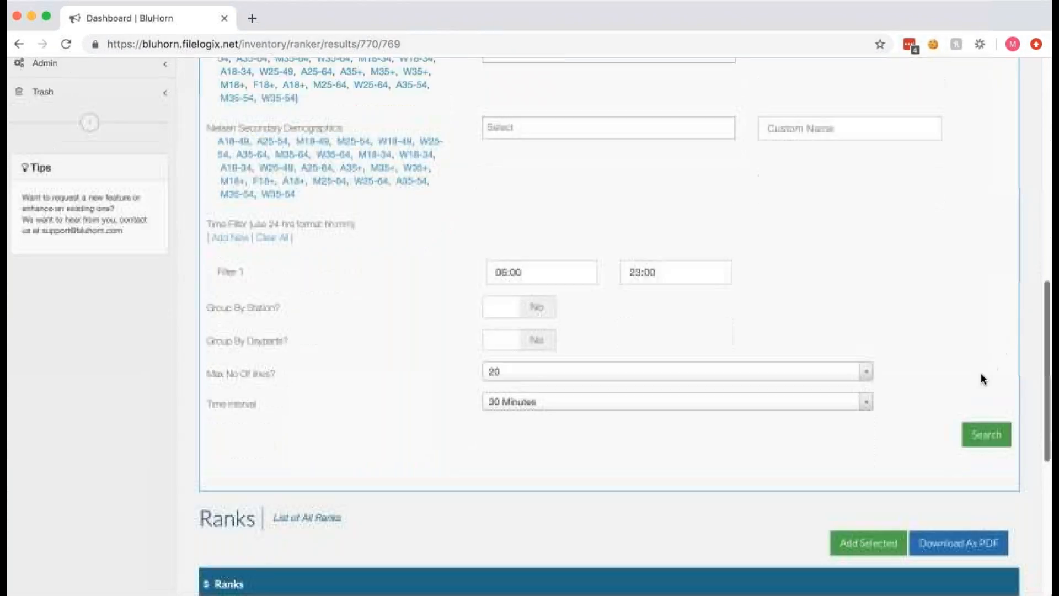
pyautogui.scroll(-11, 963, 415)
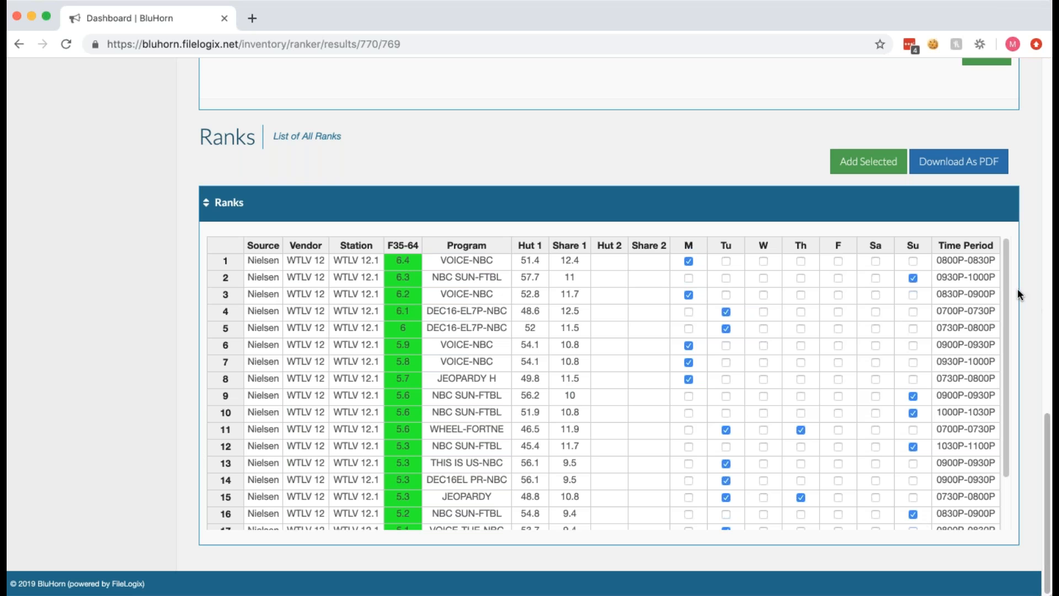
pyautogui.scroll(-3, 1005, 339)
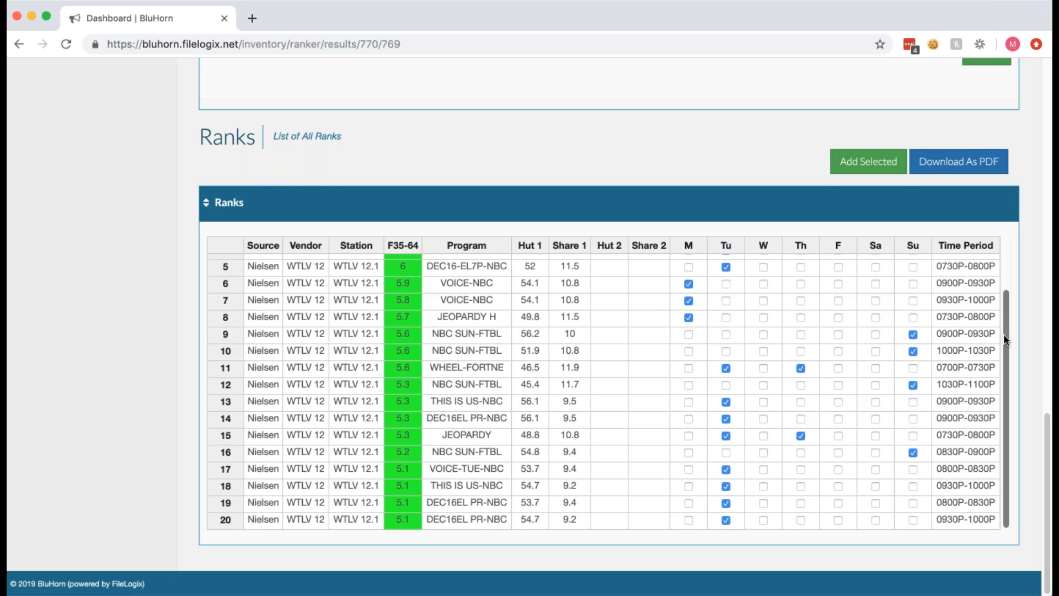
pyautogui.scroll(3, 1004, 297)
pyautogui.scroll(2, 1047, 353)
pyautogui.scroll(5, 1048, 358)
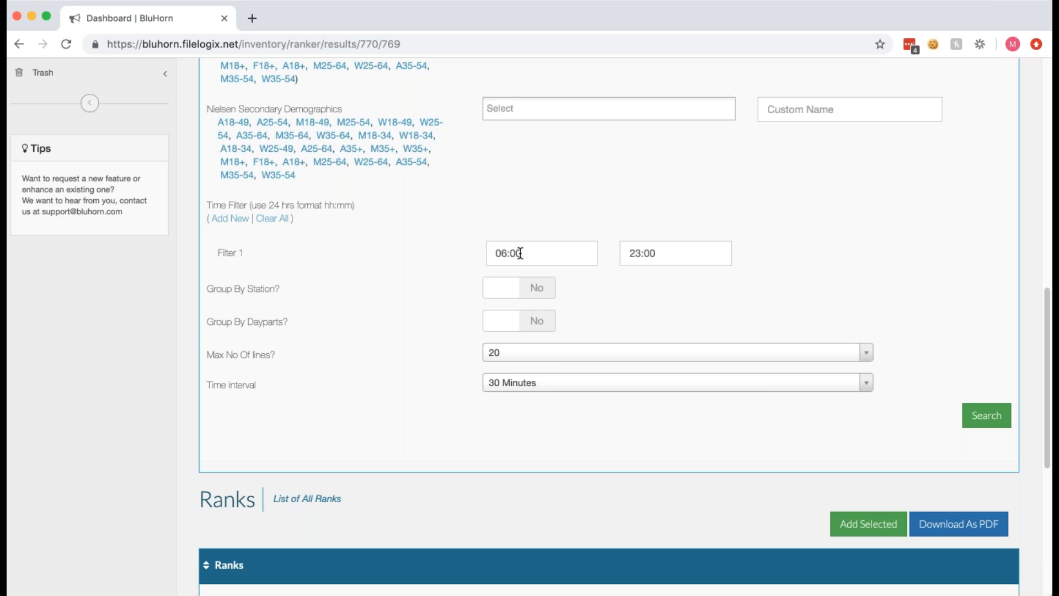
pyautogui.scroll(-6, 1046, 300)
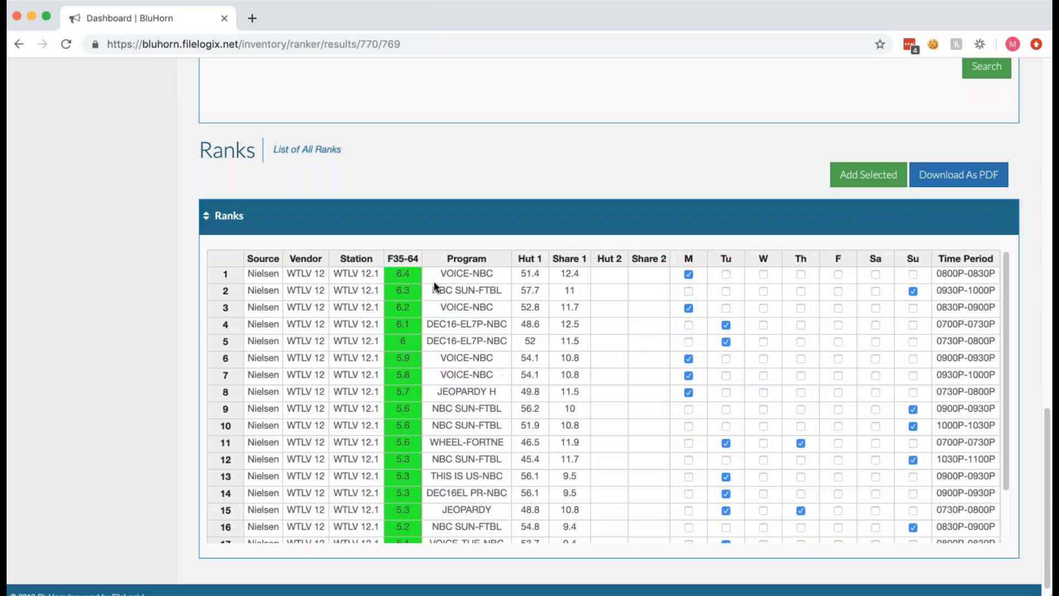
# Sort the ranks by program in descending order, then by Hut 1 in ascending order.
pyautogui.click(467, 259)
pyautogui.click(472, 261)
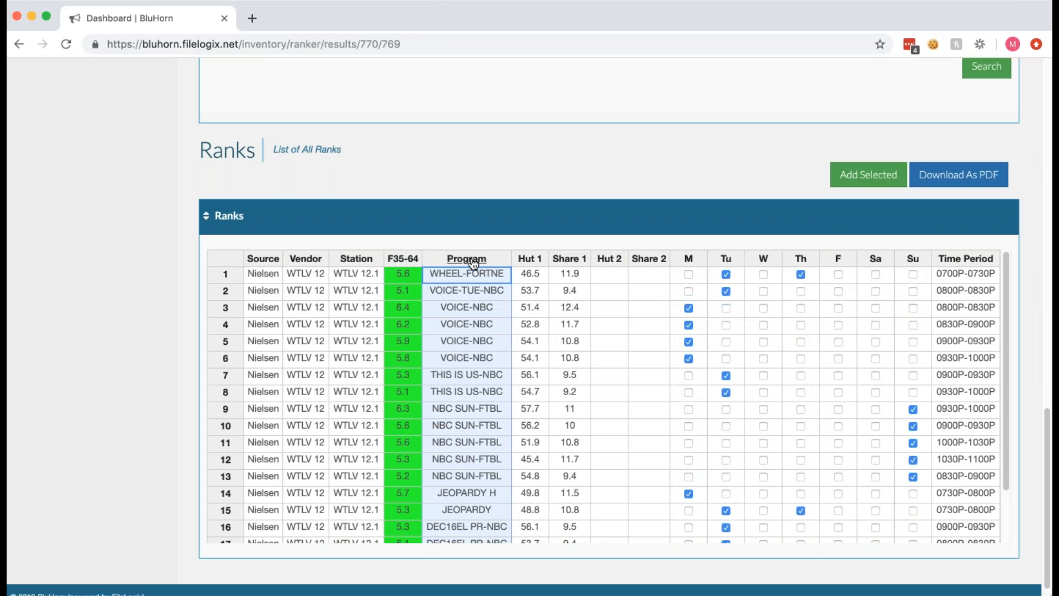
pyautogui.click(530, 260)
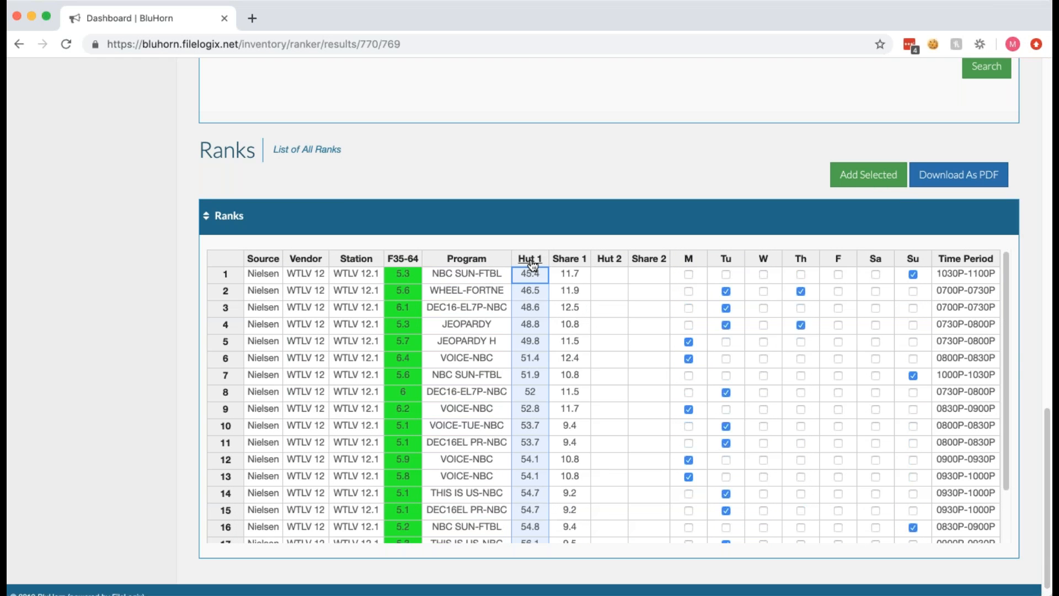
pyautogui.click(532, 261)
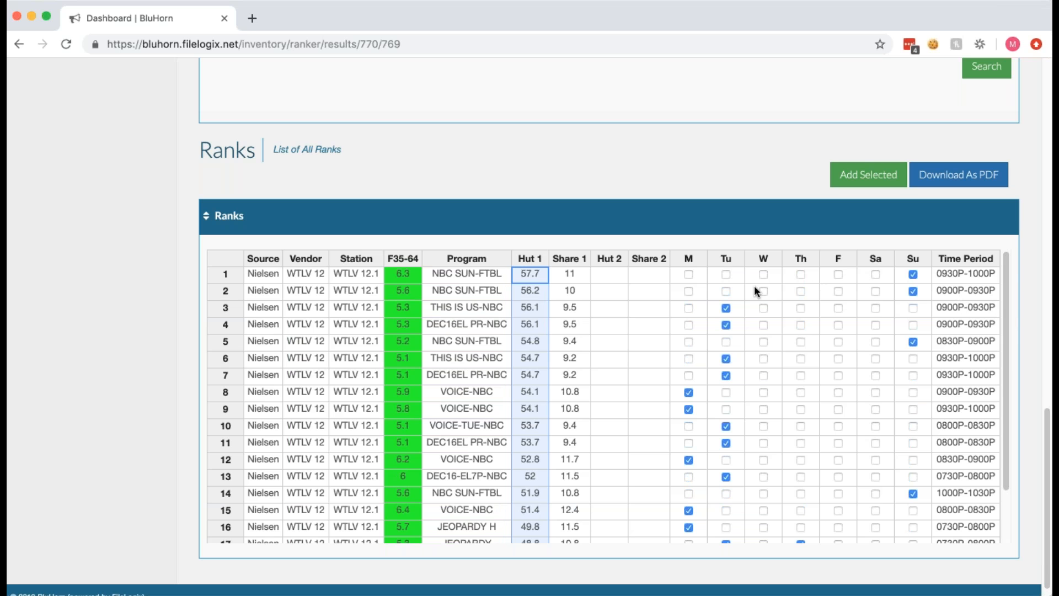
pyautogui.click(532, 262)
pyautogui.click(533, 264)
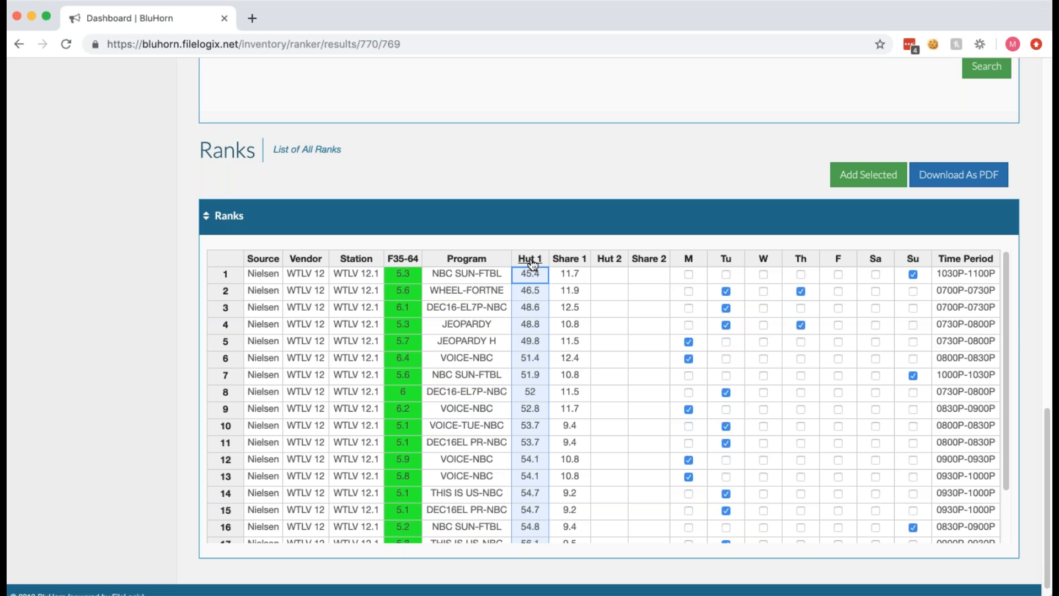
# Sort the ranks by F35-64 rating from highest to lowest and download the report as a PDF.
pyautogui.click(448, 260)
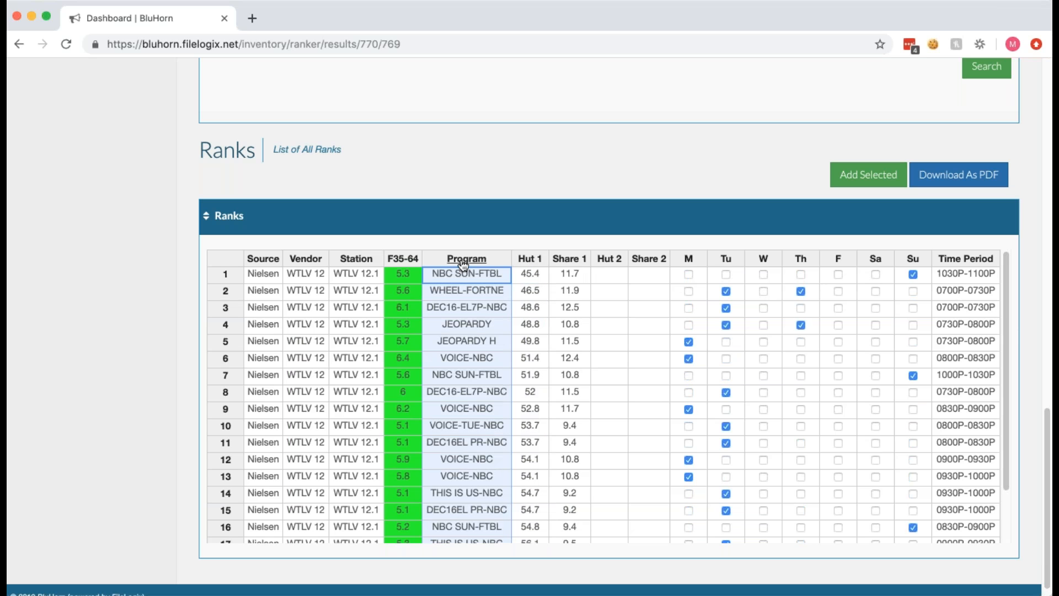
pyautogui.click(404, 261)
pyautogui.click(408, 262)
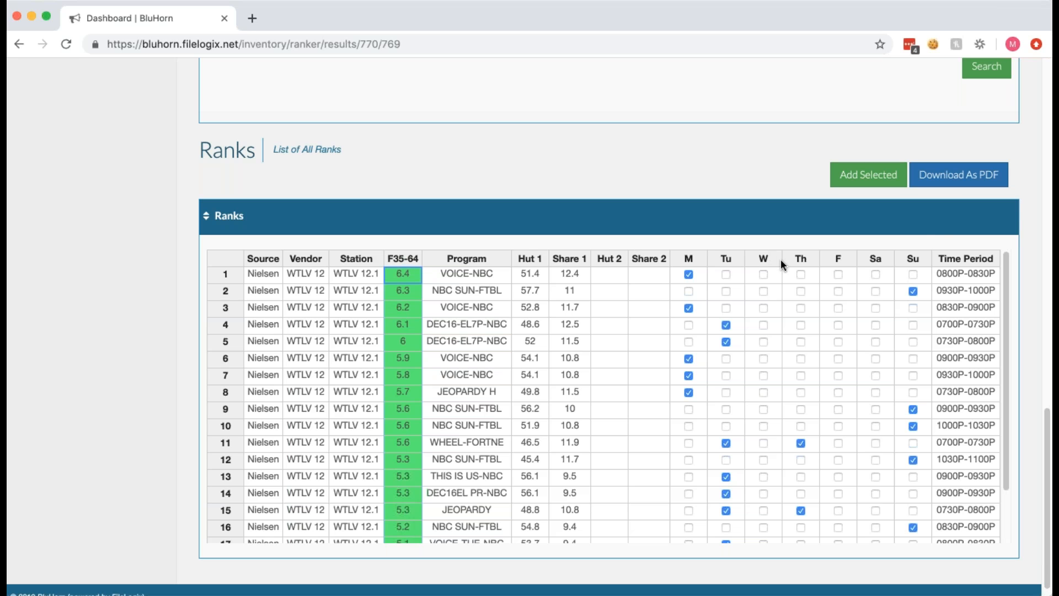
pyautogui.click(969, 181)
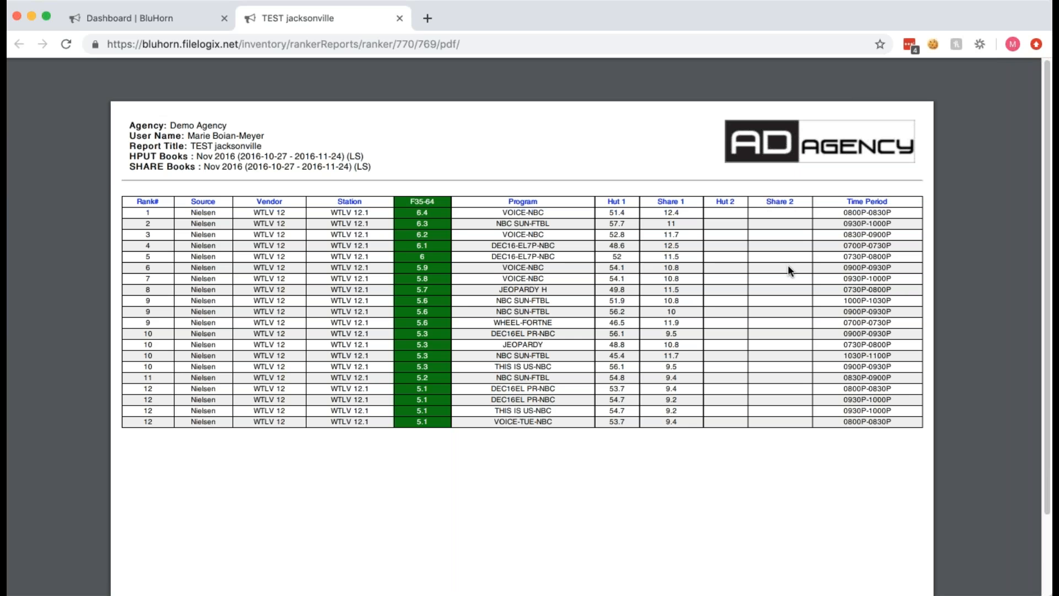
# Return from the PDF to the saved ranker reports and open the Demo Ranker A25-54 report.
pyautogui.click(154, 23)
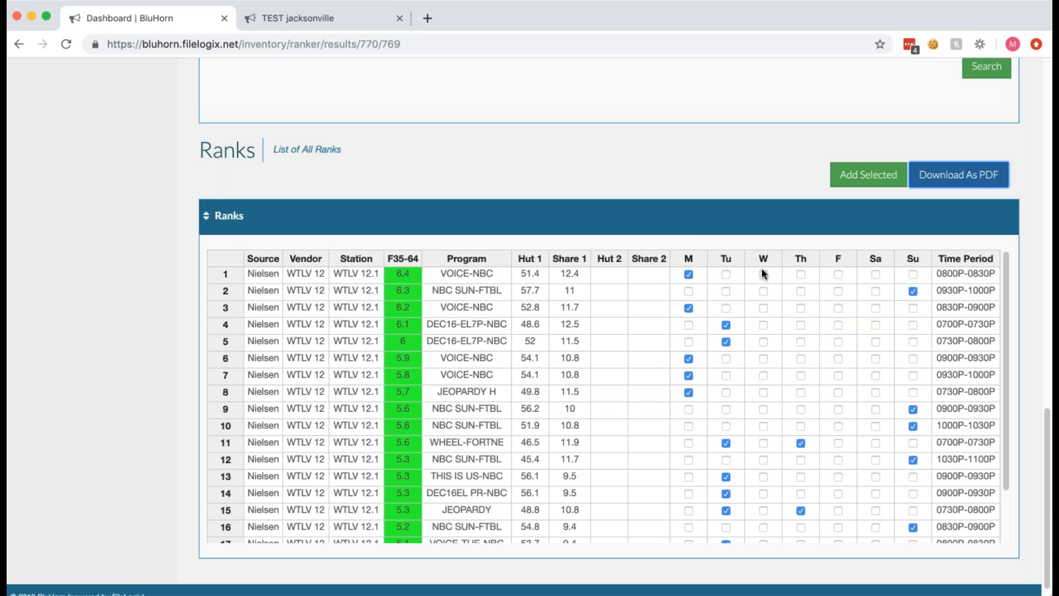
pyautogui.moveTo(1048, 442); pyautogui.dragTo(1048, 137)
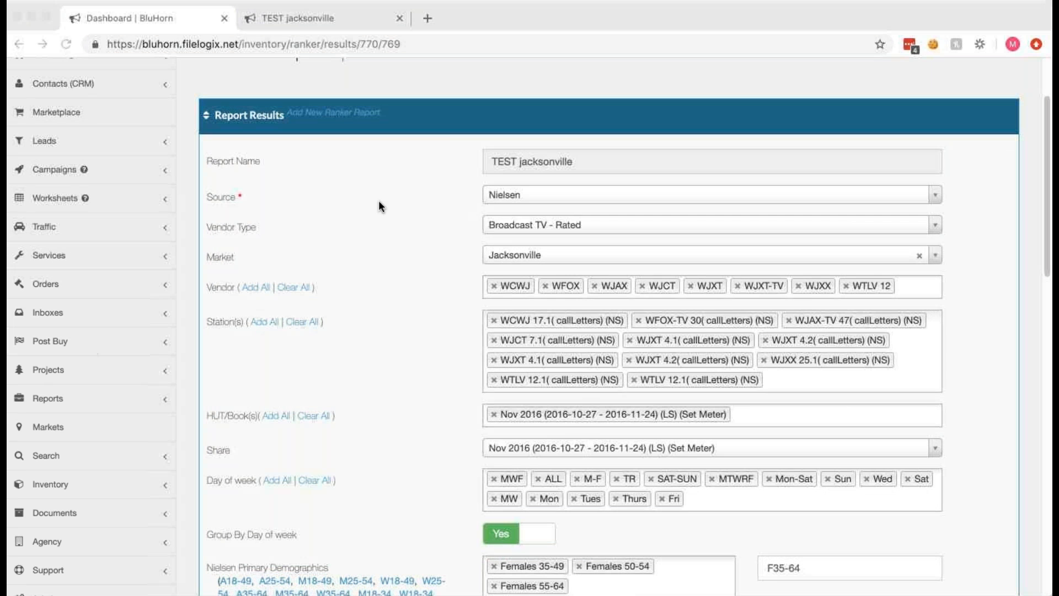
pyautogui.click(95, 465)
pyautogui.click(95, 466)
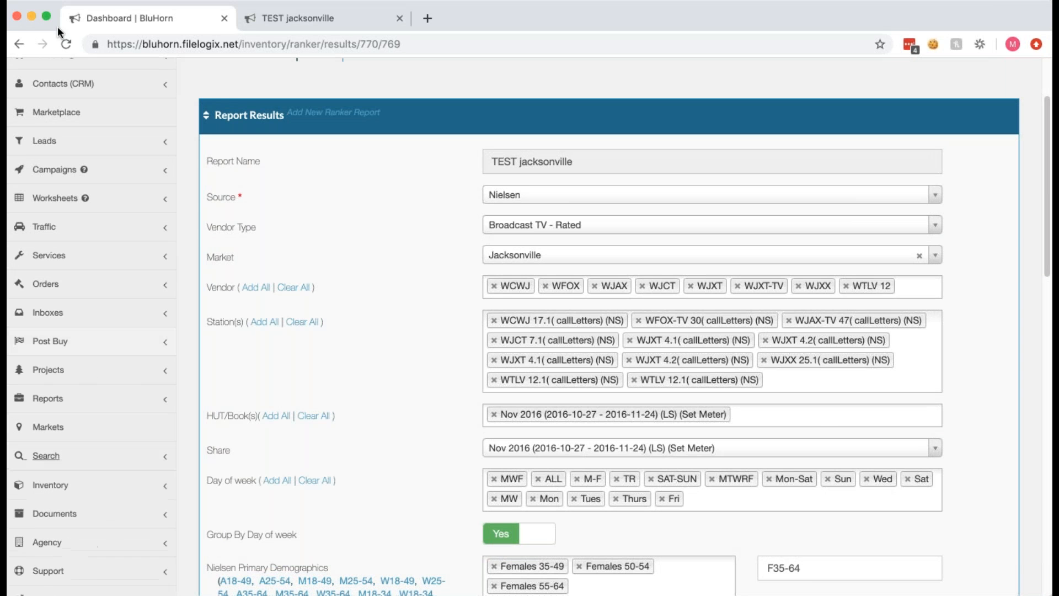
pyautogui.click(20, 44)
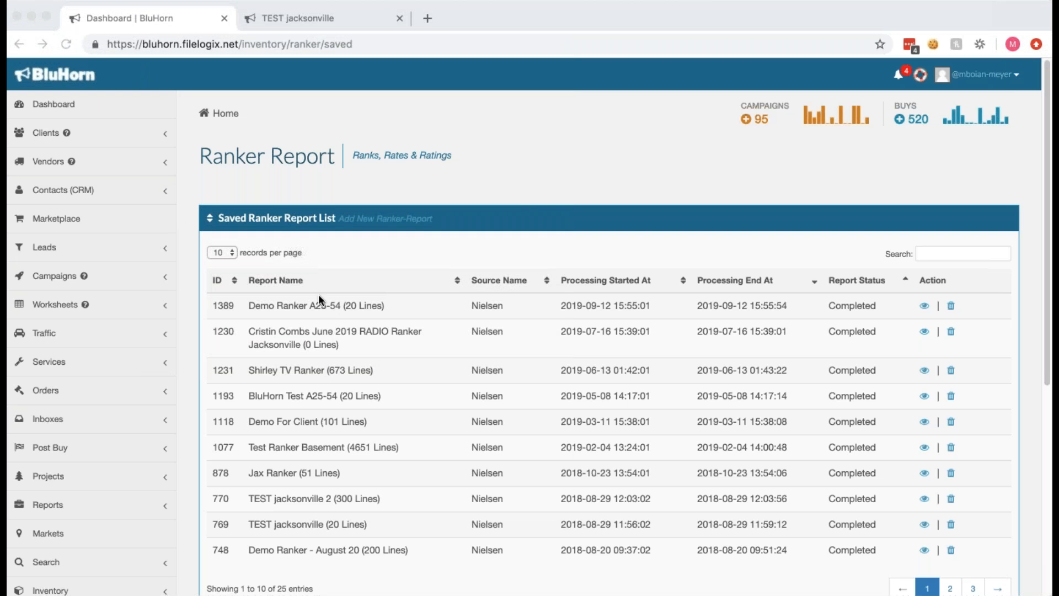
pyautogui.click(925, 307)
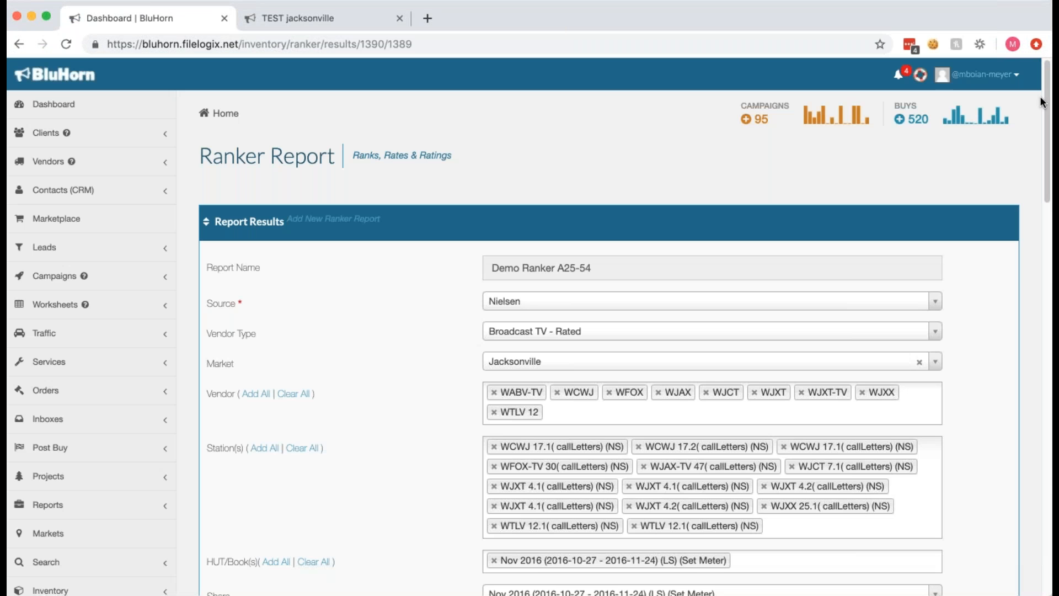
# Examine the Demo Ranker A25-54 rank tables grouped by daypart, such as the EM and DT ranks.
pyautogui.moveTo(1046, 87); pyautogui.dragTo(1021, 372)
pyautogui.scroll(-1, 544, 306)
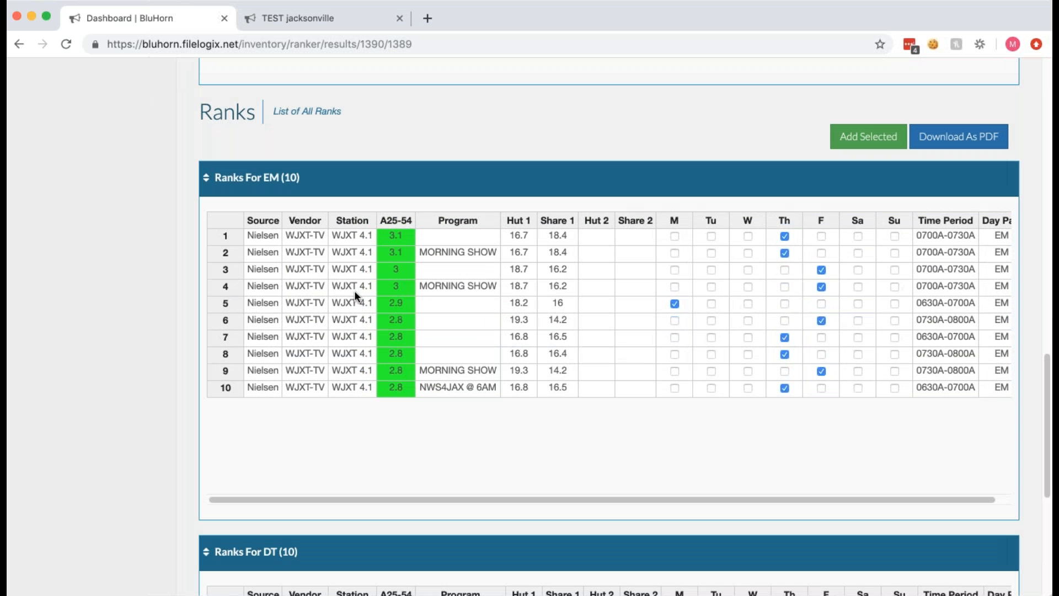
pyautogui.click(313, 303)
pyautogui.press('Down')
pyautogui.press('Down')
pyautogui.press('Down')
pyautogui.press('Down')
pyautogui.press('Down')
pyautogui.press('Up')
pyautogui.press('Up')
pyautogui.press('Up')
pyautogui.press('Up')
pyautogui.press('Up')
pyautogui.press('Up')
pyautogui.press('Up')
pyautogui.press('Up')
pyautogui.press('Up')
# Review the search criteria of the Demo Ranker A25-54 report against its EM daypart ranks.
pyautogui.moveTo(1048, 429)
pyautogui.mouseDown()
pyautogui.moveTo(1048, 386)
pyautogui.moveTo(1049, 415)
pyautogui.mouseUp()
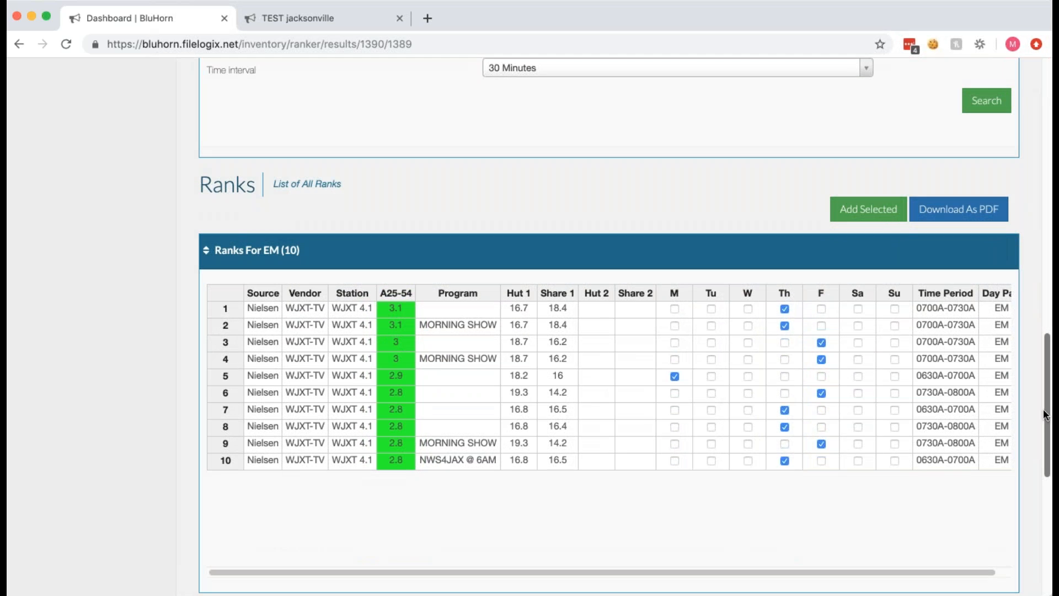
pyautogui.moveTo(1048, 415); pyautogui.dragTo(1046, 278)
pyautogui.moveTo(294, 166); pyautogui.dragTo(302, 167)
pyautogui.moveTo(1044, 311); pyautogui.dragTo(1044, 429)
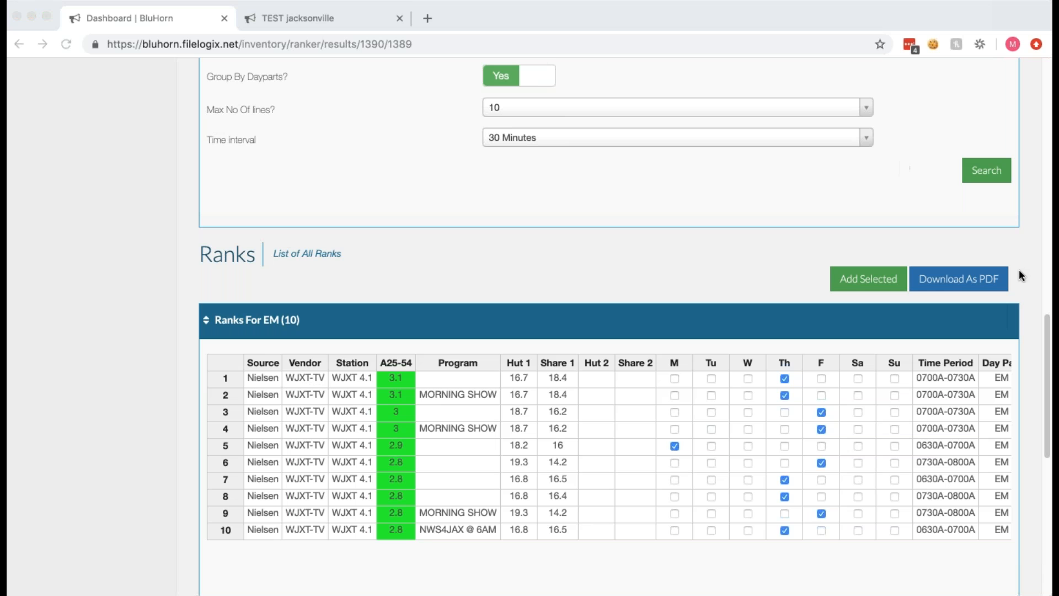
pyautogui.click(1044, 379)
pyautogui.moveTo(1047, 365); pyautogui.dragTo(1047, 113)
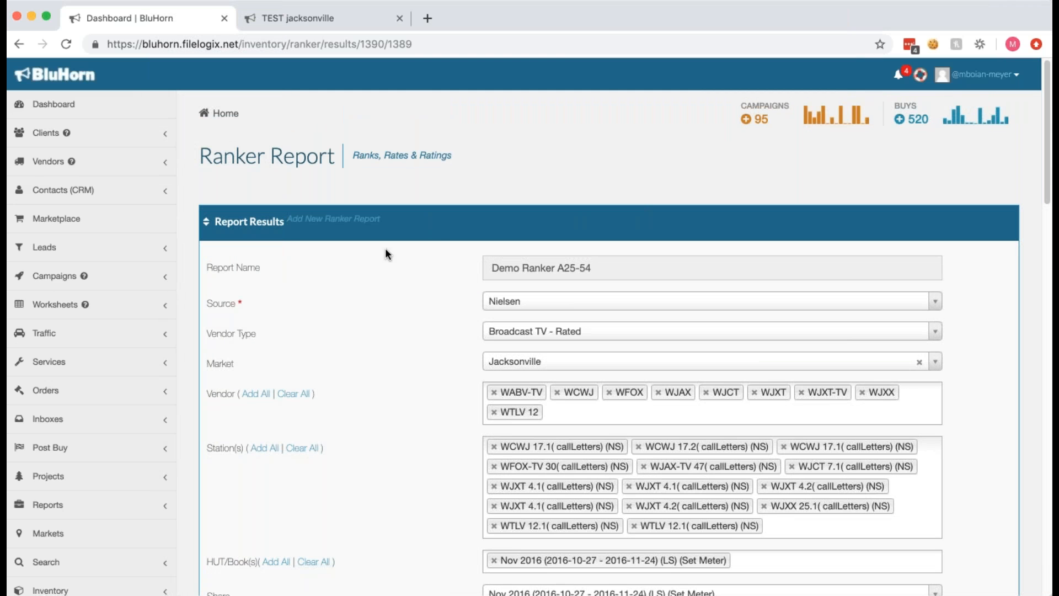